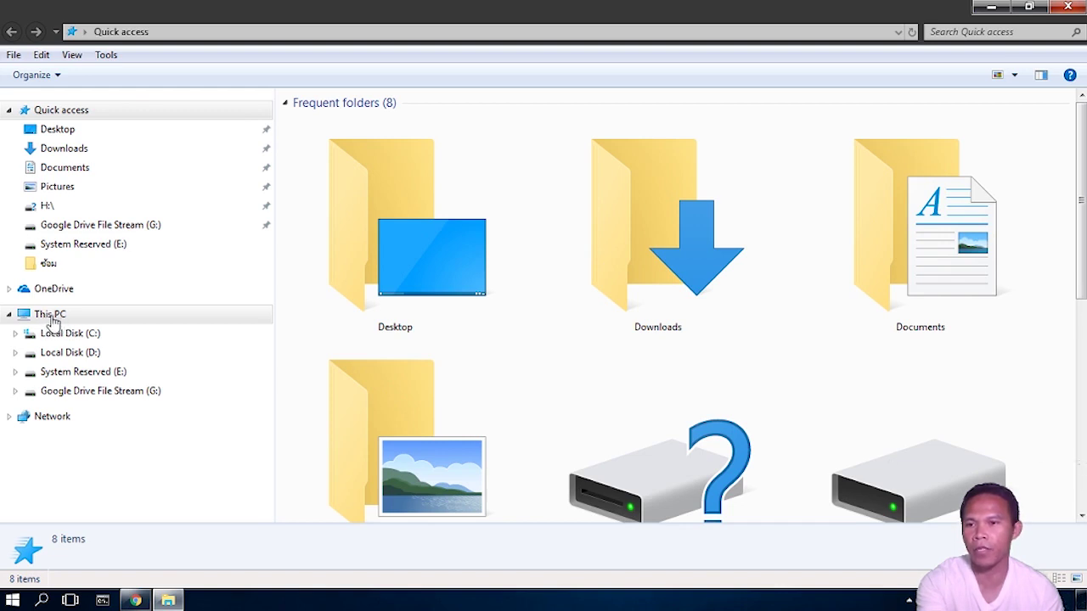
# Check the computer's system type in the This PC properties, and close the System and File Explorer windows
pyautogui.rightClick(52, 321)
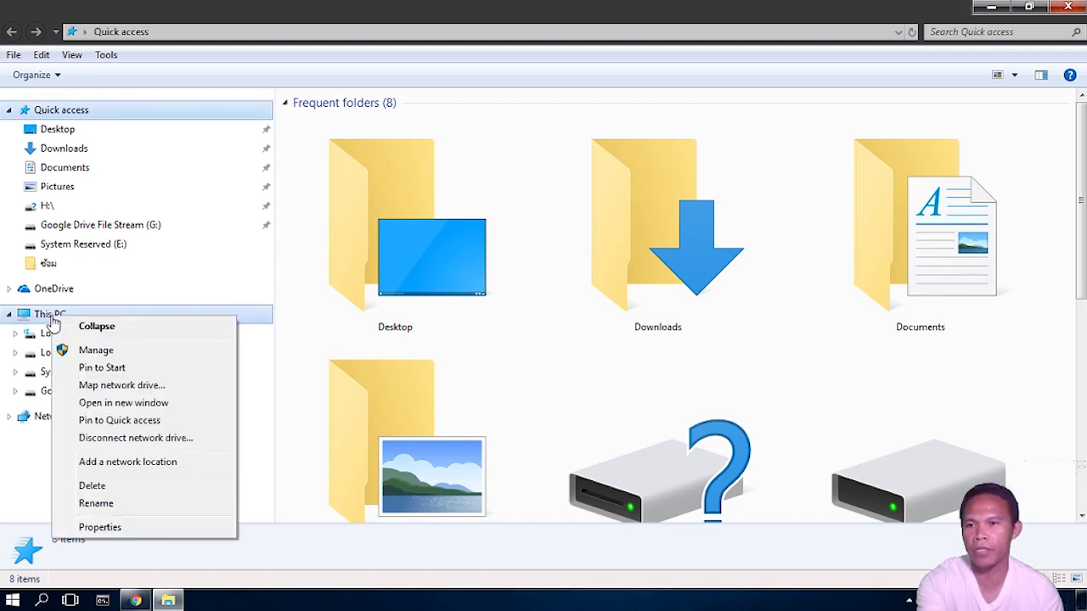
pyautogui.click(100, 528)
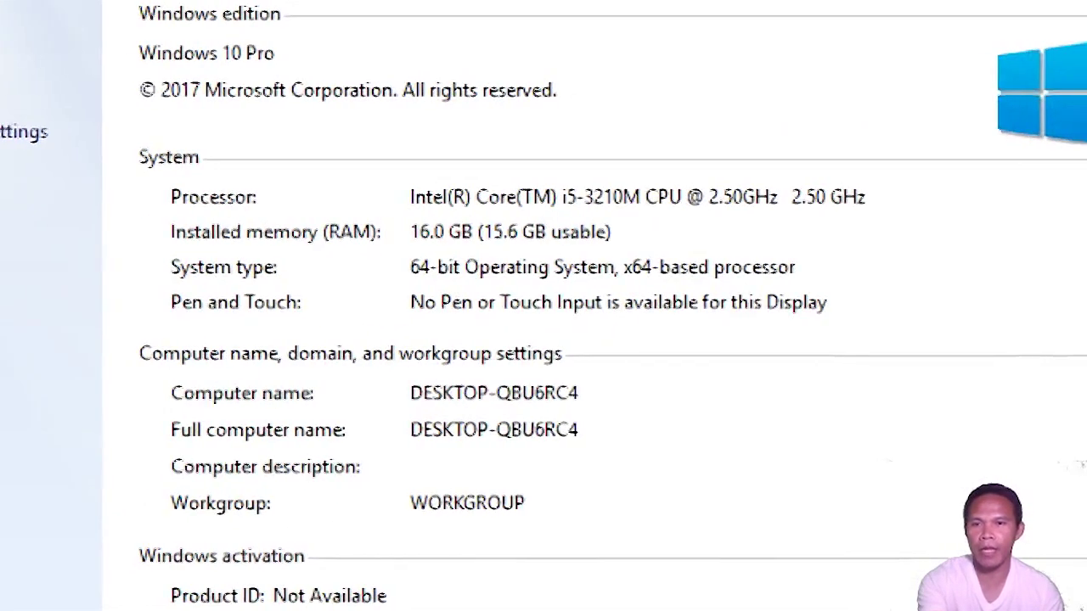
pyautogui.moveTo(423, 241)
pyautogui.mouseDown()
pyautogui.moveTo(336, 262)
pyautogui.moveTo(510, 310)
pyautogui.moveTo(361, 240)
pyautogui.mouseUp()
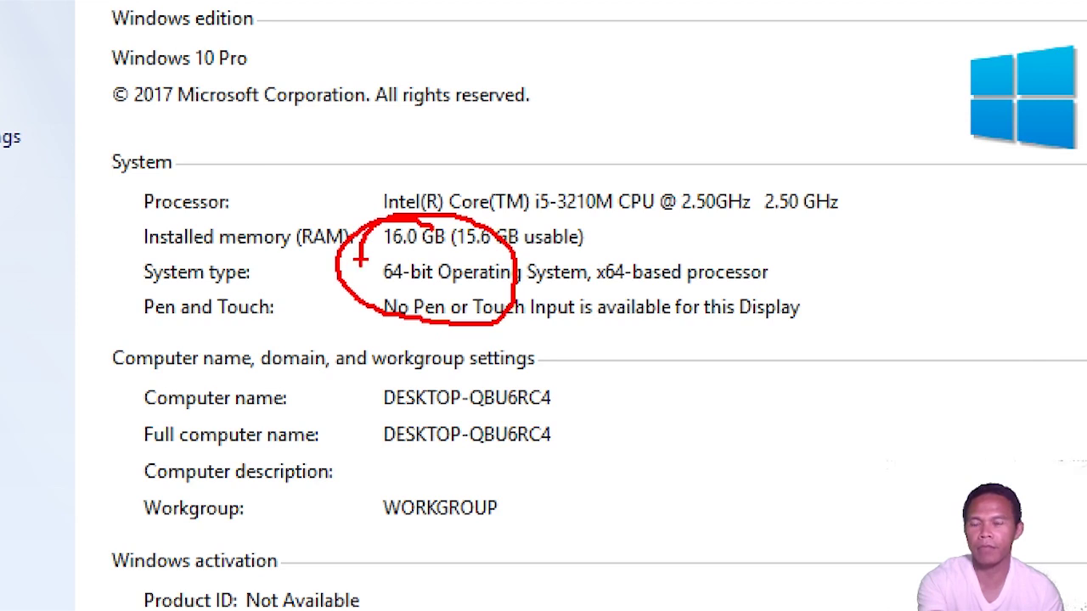
pyautogui.press('Escape')
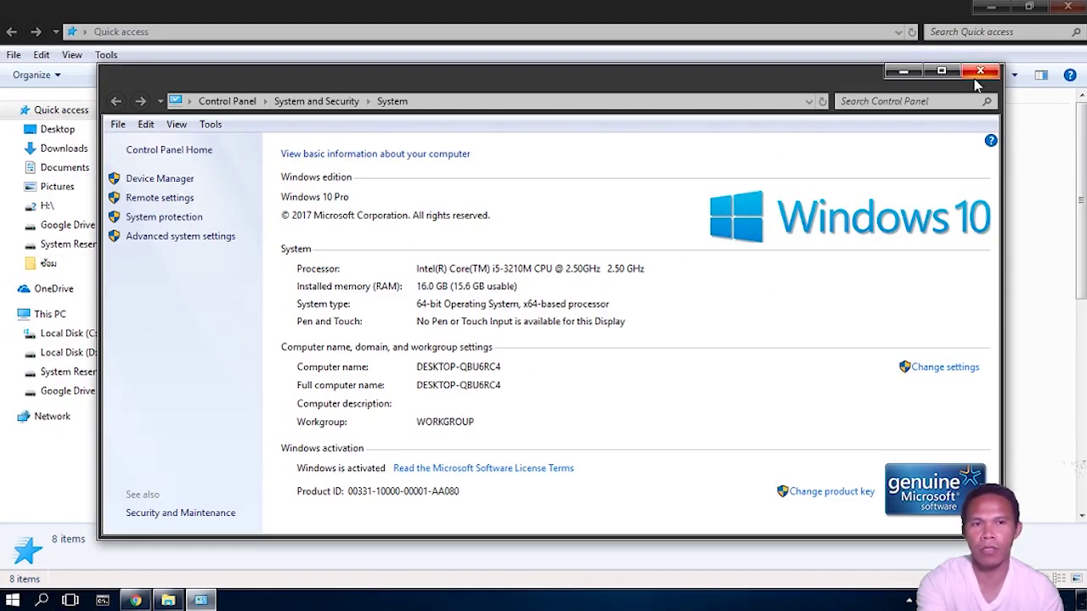
pyautogui.click(979, 73)
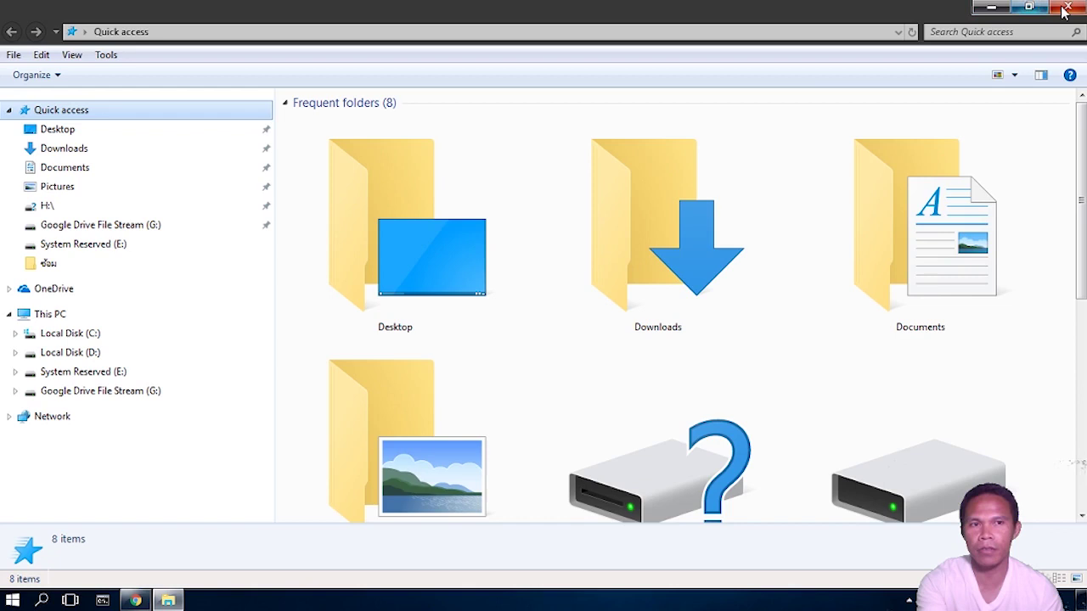
pyautogui.click(1067, 8)
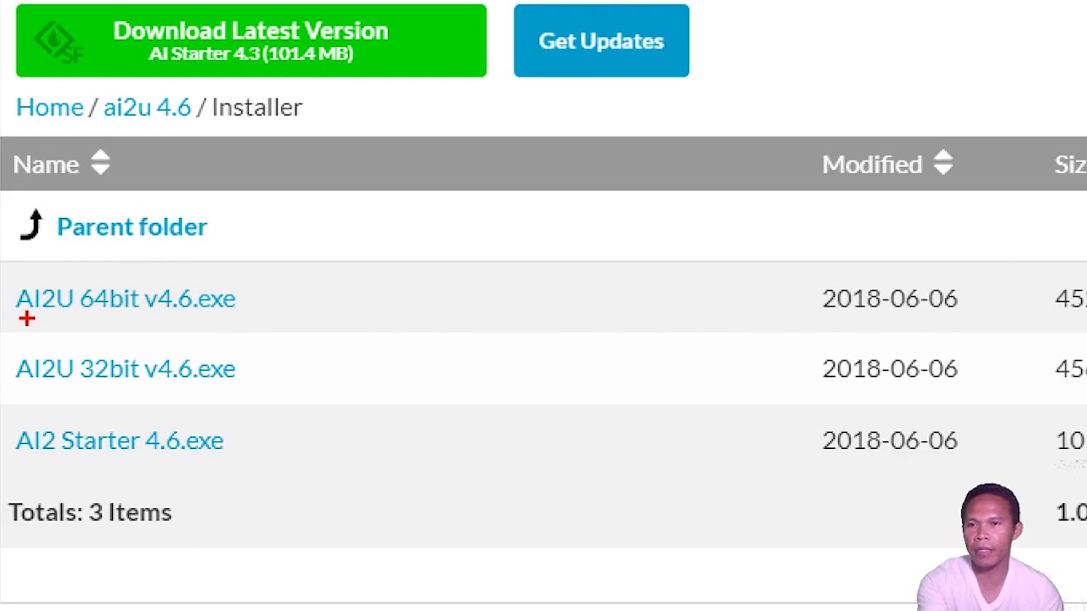
# Start the download of AI2U 64bit v4.6.exe from the SourceForge installer list and close the download page
pyautogui.moveTo(26, 318); pyautogui.dragTo(250, 318)
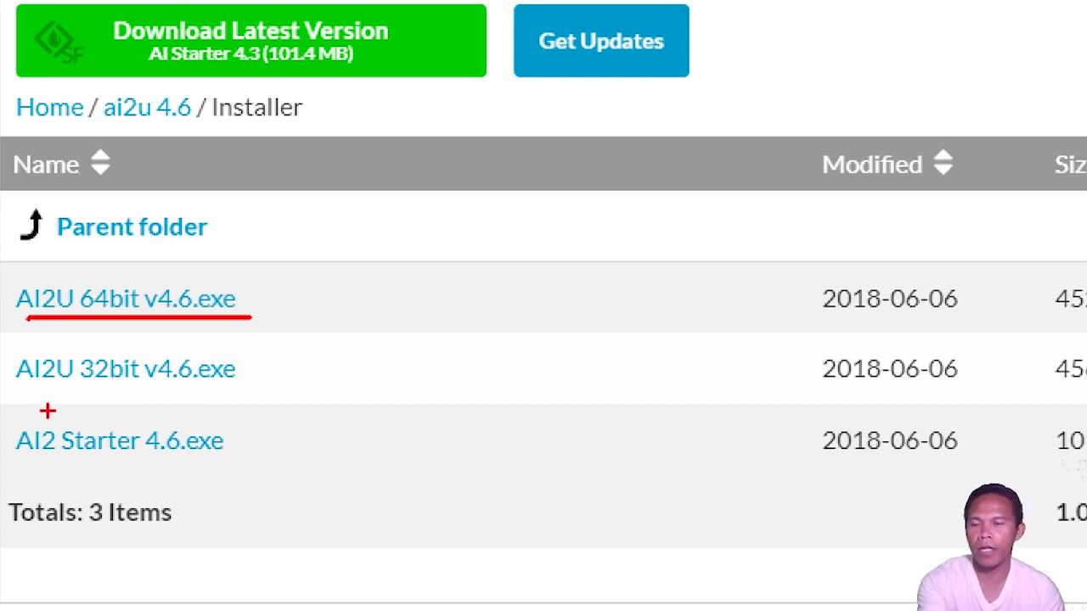
pyautogui.moveTo(31, 396); pyautogui.dragTo(241, 398)
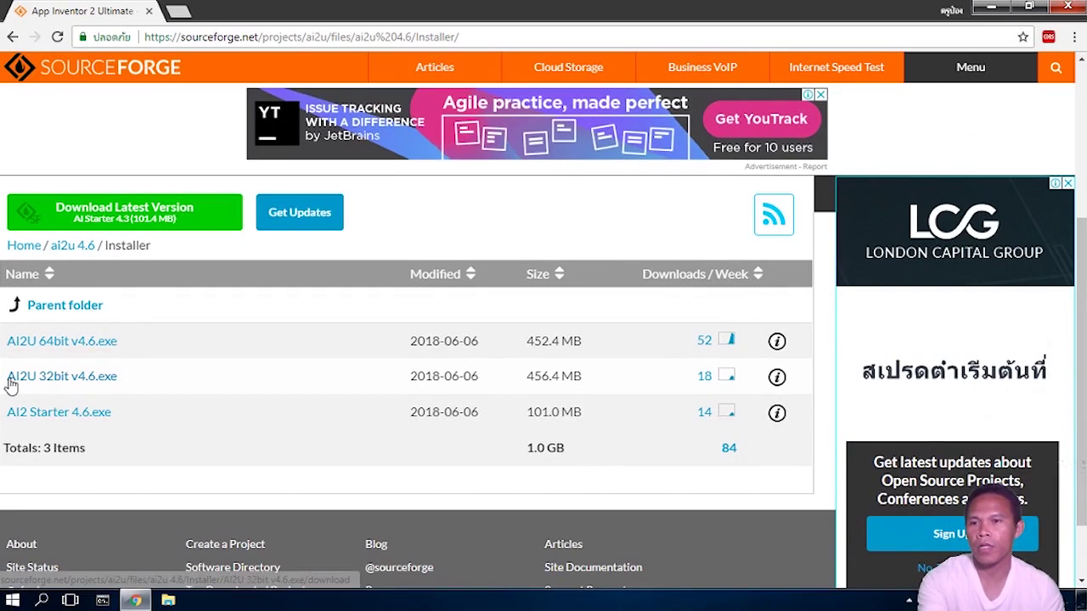
pyautogui.click(85, 342)
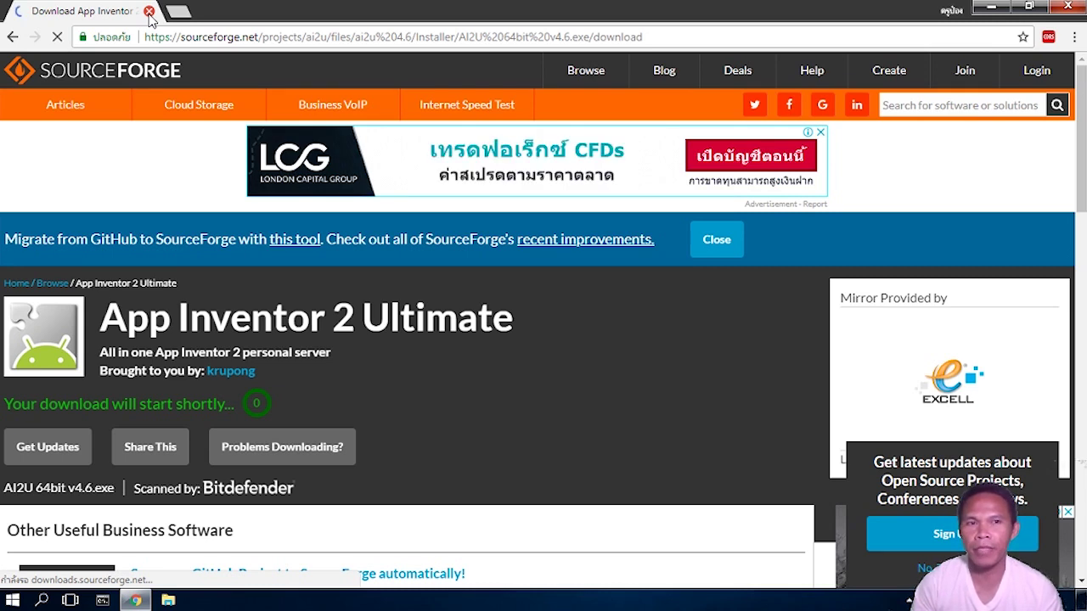
pyautogui.click(150, 17)
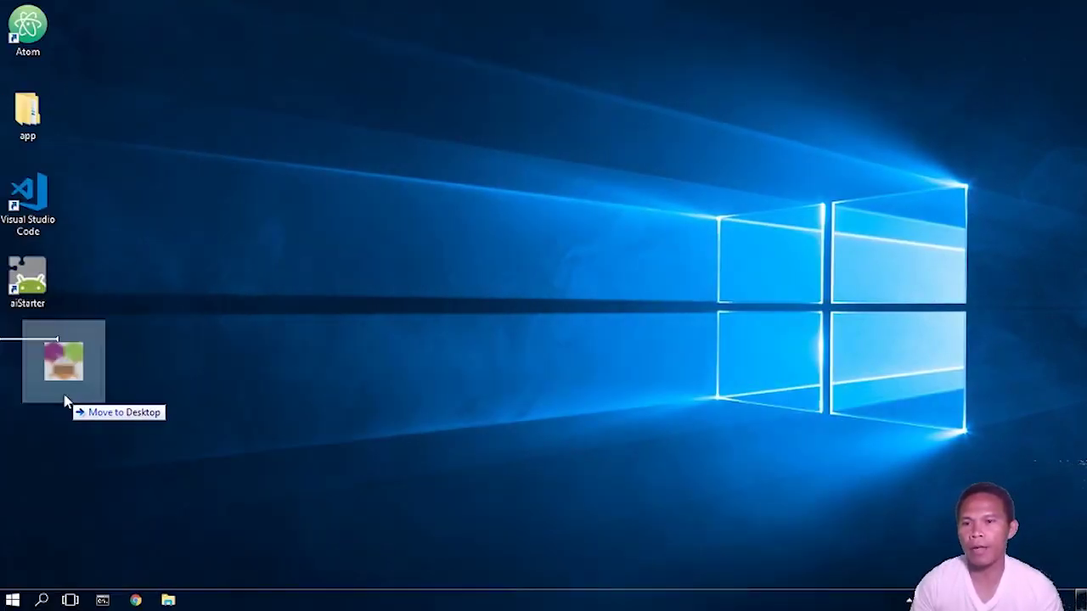
# Move the AI2U 64bit v4.6 installer to the desktop and run it, accepting the security warning
pyautogui.moveTo(68, 402); pyautogui.dragTo(61, 395)
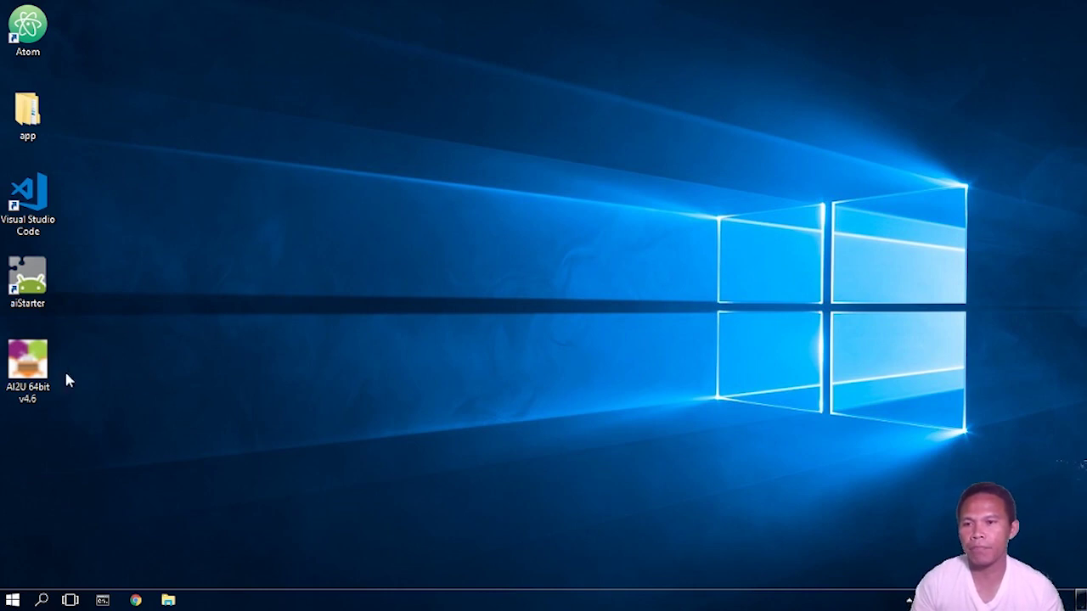
pyautogui.doubleClick(42, 364)
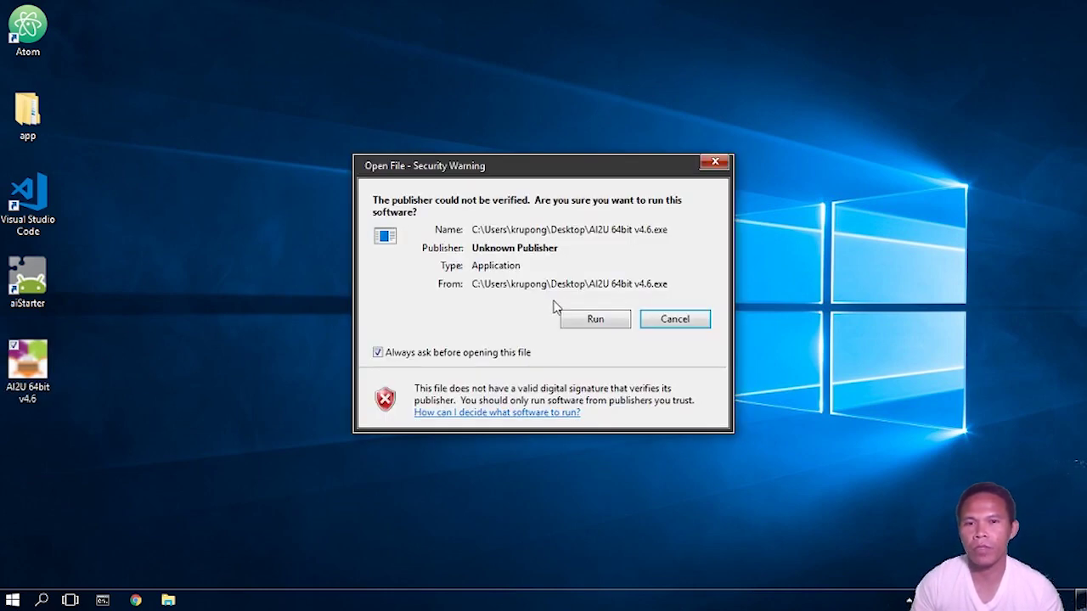
pyautogui.click(595, 319)
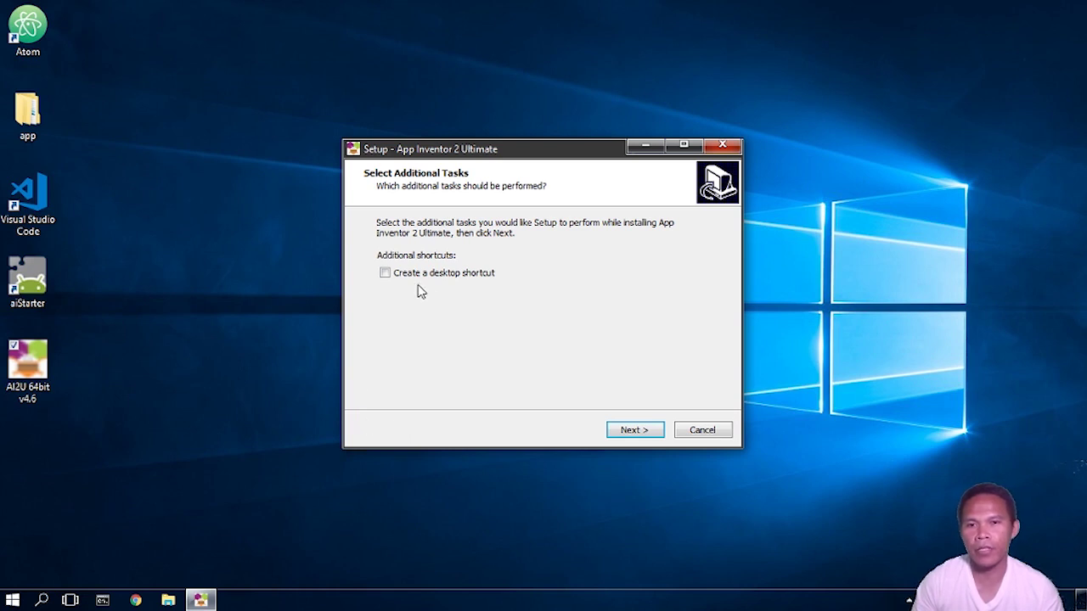
# Install App Inventor 2 Ultimate with a desktop shortcut and finish the setup wizard
pyautogui.click(386, 276)
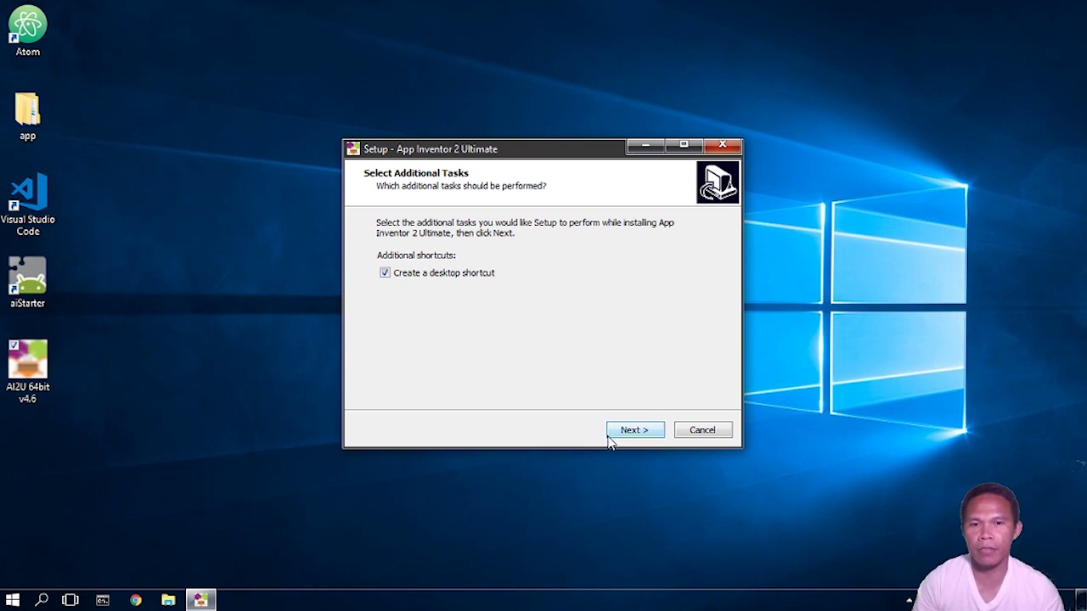
pyautogui.click(637, 431)
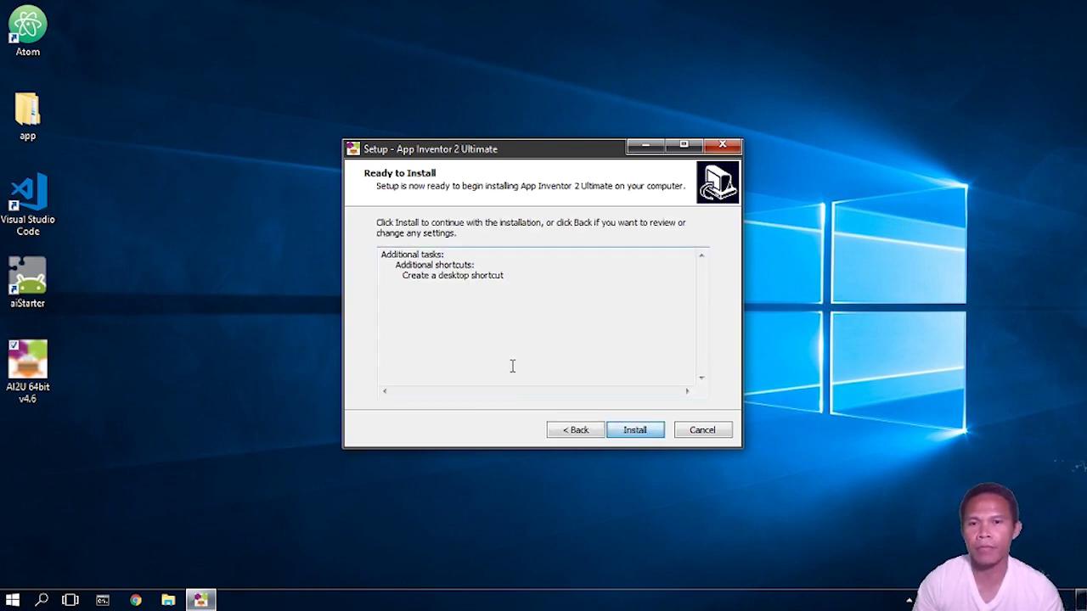
pyautogui.click(636, 431)
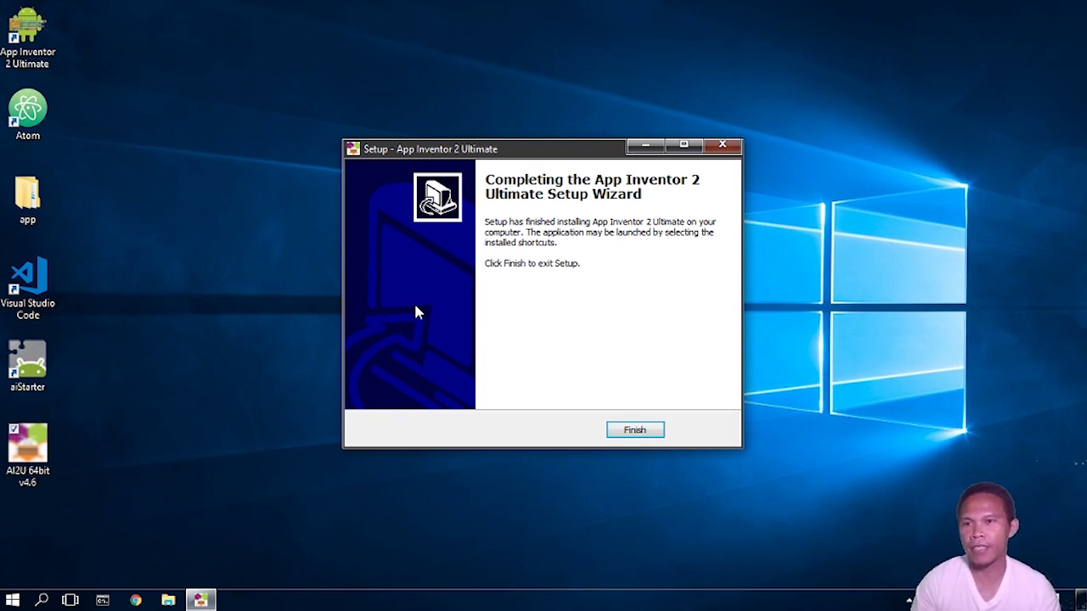
pyautogui.click(609, 428)
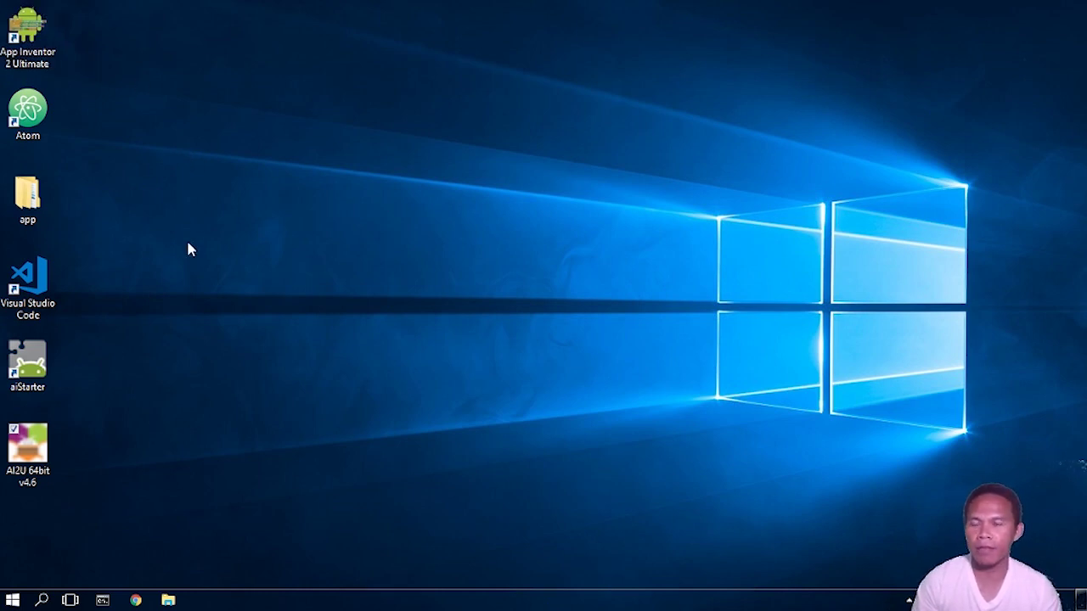
# Launch App Inventor 2 Ultimate from the desktop and allow Java(TM) Platform SE binary through the firewall on public networks
pyautogui.doubleClick(34, 37)
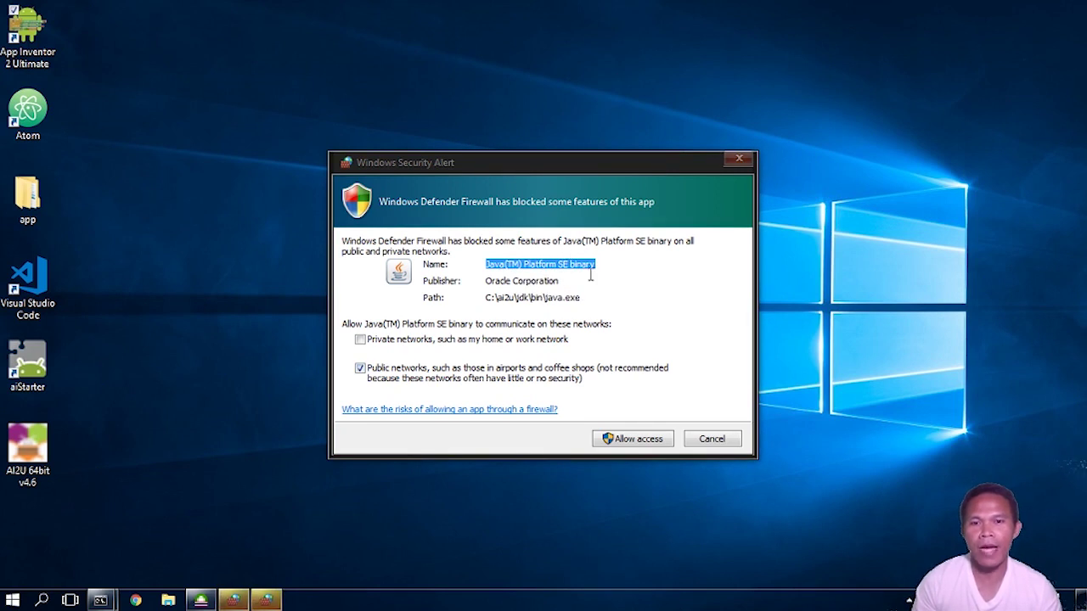
pyautogui.click(636, 439)
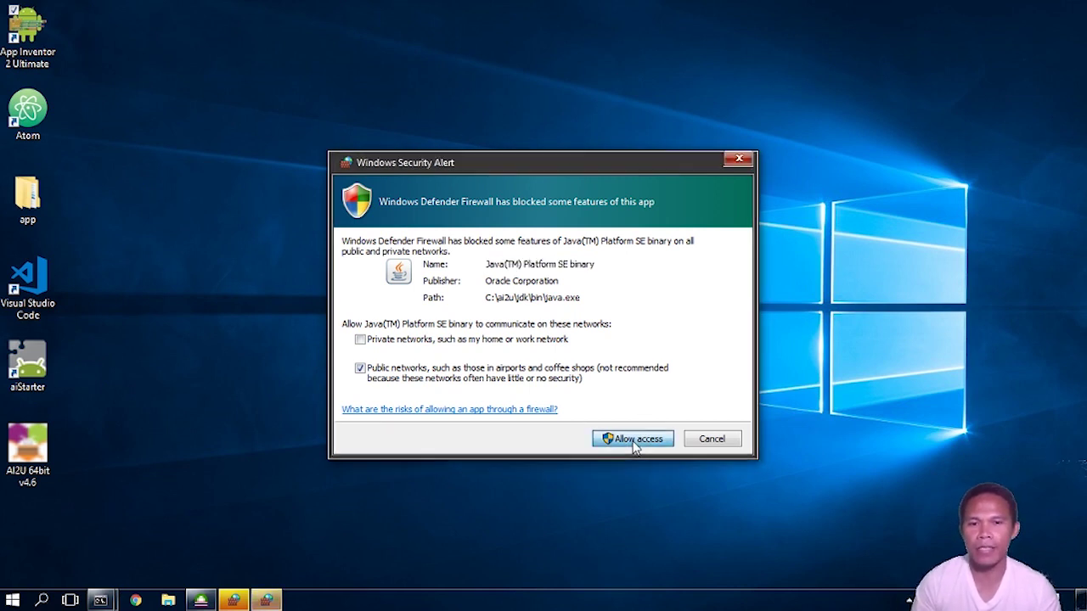
pyautogui.click(636, 439)
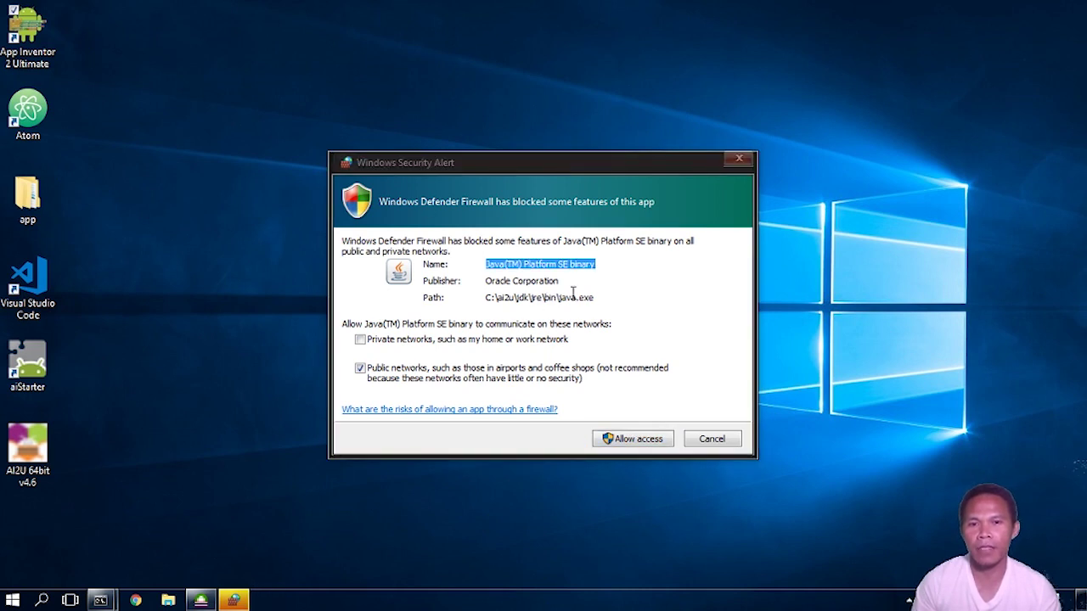
pyautogui.click(633, 445)
pyautogui.click(633, 440)
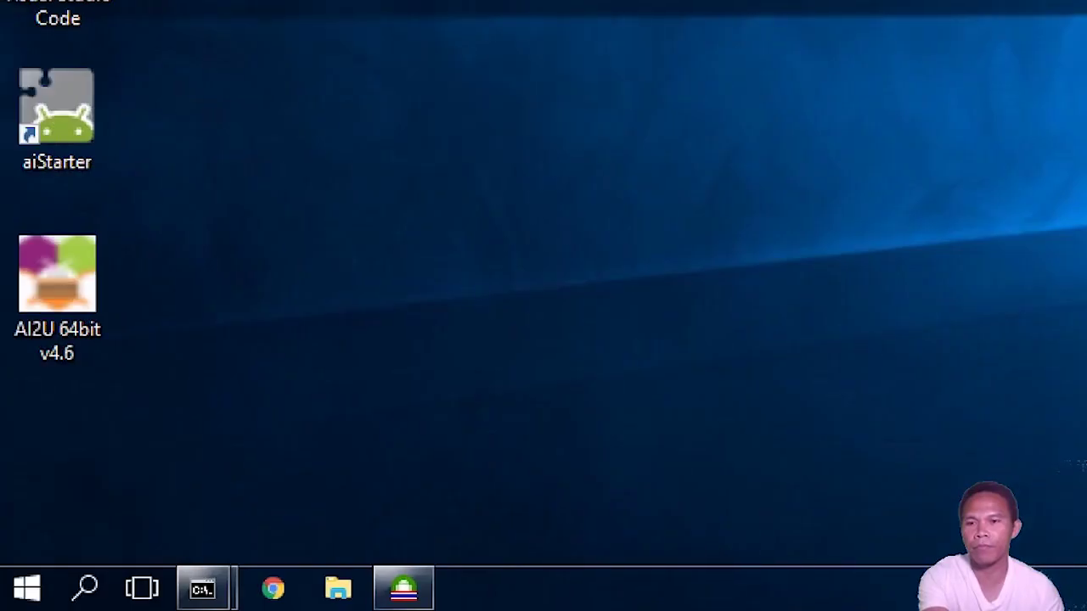
# Inspect the running aiWinStarter.exe console window and minimize it
pyautogui.moveTo(223, 429)
pyautogui.mouseDown()
pyautogui.moveTo(203, 521)
pyautogui.moveTo(244, 518)
pyautogui.moveTo(188, 540)
pyautogui.moveTo(234, 518)
pyautogui.mouseUp()
pyautogui.moveTo(406, 428)
pyautogui.mouseDown()
pyautogui.moveTo(426, 535)
pyautogui.moveTo(416, 551)
pyautogui.moveTo(387, 513)
pyautogui.moveTo(438, 517)
pyautogui.mouseUp()
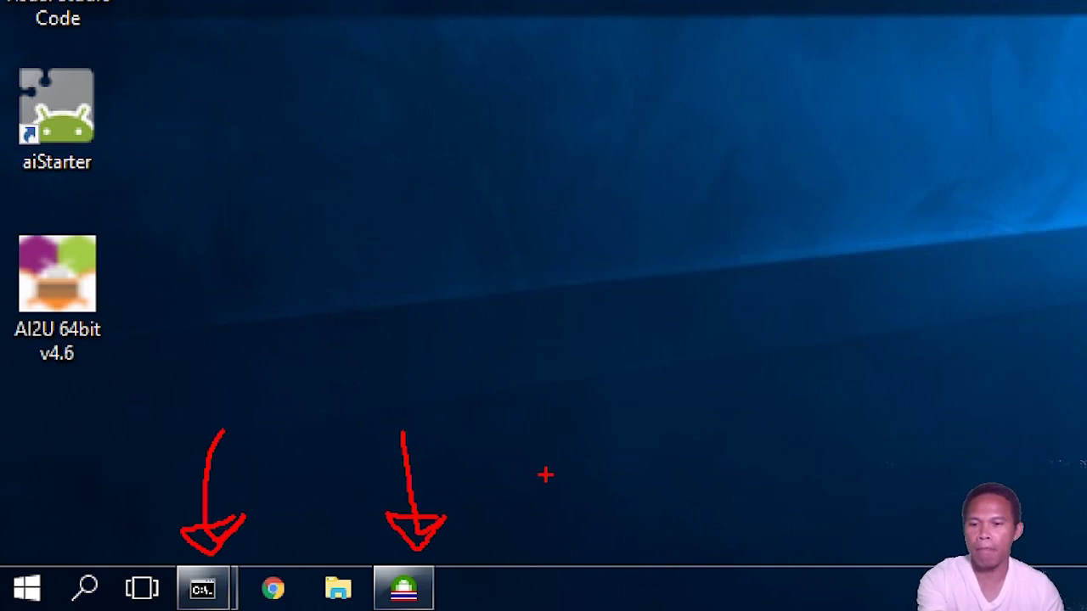
pyautogui.press('Escape')
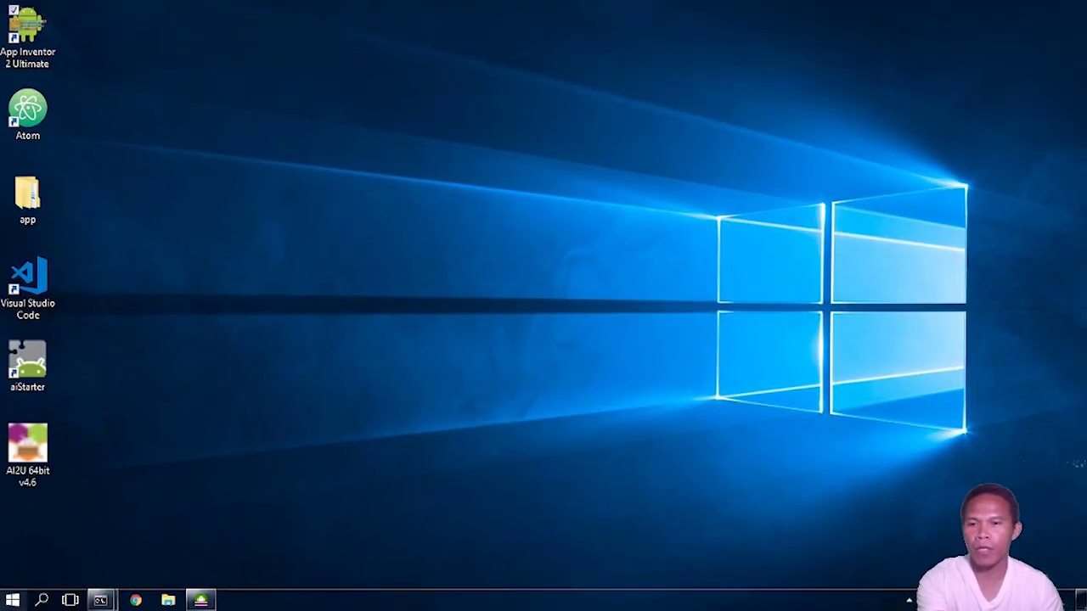
pyautogui.click(199, 601)
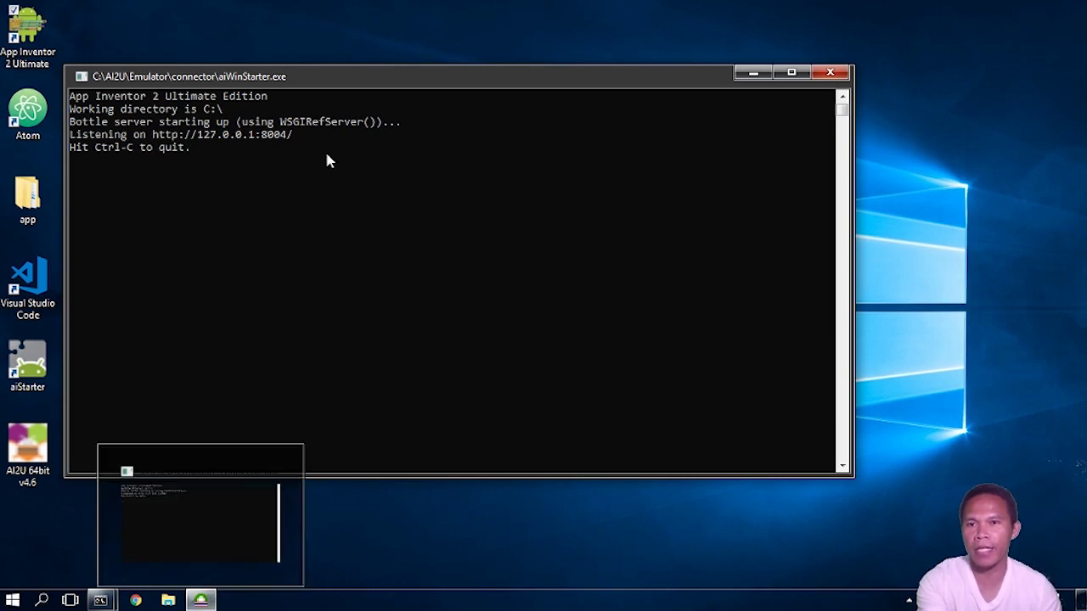
pyautogui.moveTo(333, 84); pyautogui.dragTo(437, 89)
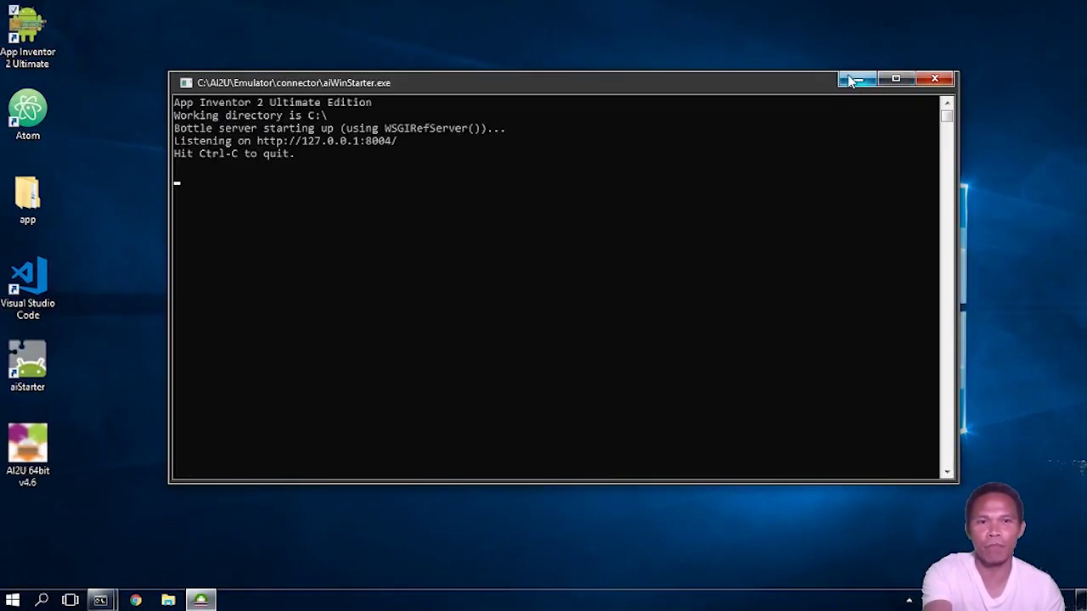
pyautogui.click(856, 80)
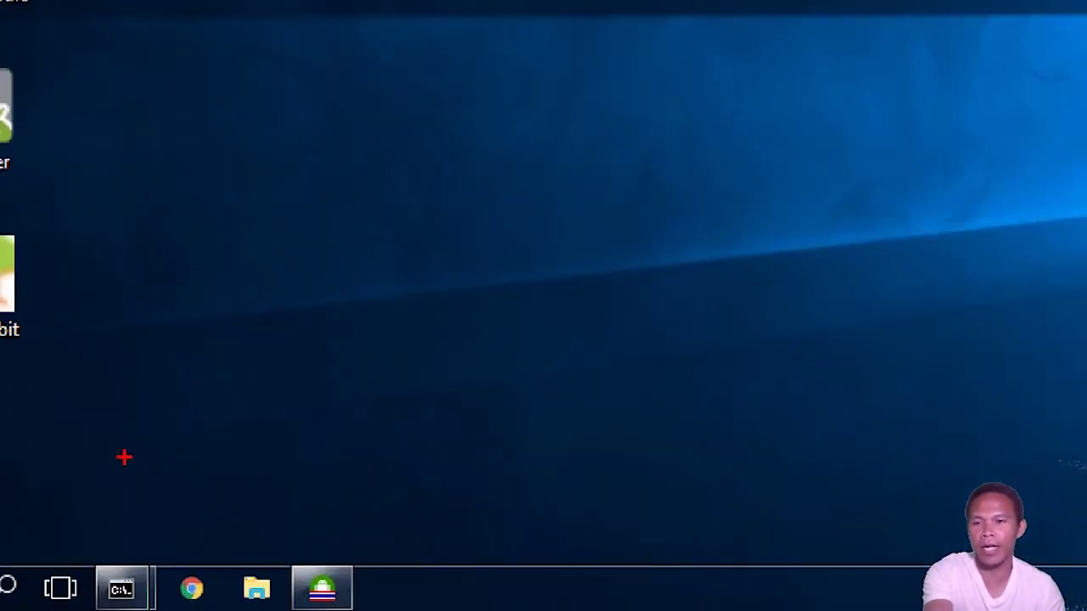
# Check the server status in the buildserver.cmd console window and minimize the window
pyautogui.moveTo(124, 458)
pyautogui.mouseDown()
pyautogui.moveTo(141, 559)
pyautogui.moveTo(118, 553)
pyautogui.moveTo(160, 533)
pyautogui.mouseUp()
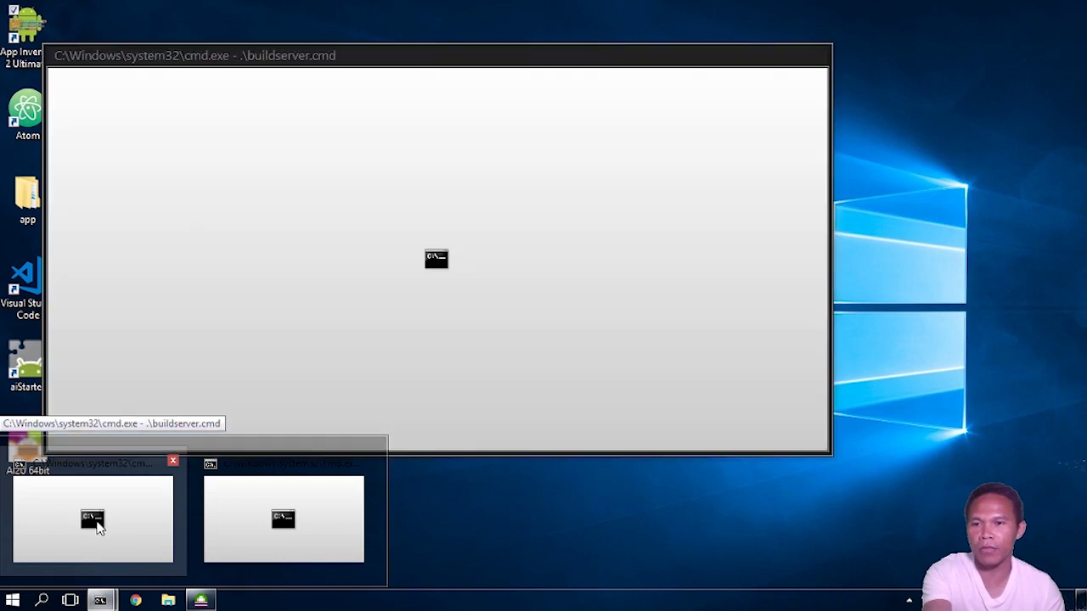
pyautogui.click(95, 526)
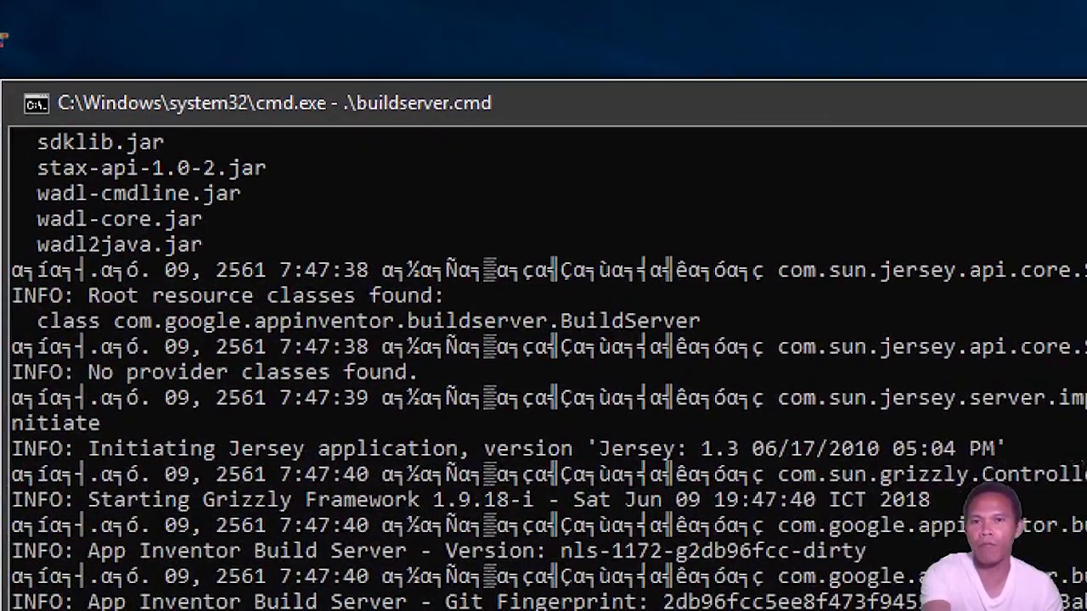
pyautogui.moveTo(501, 75)
pyautogui.mouseDown()
pyautogui.moveTo(345, 108)
pyautogui.moveTo(519, 98)
pyautogui.mouseUp()
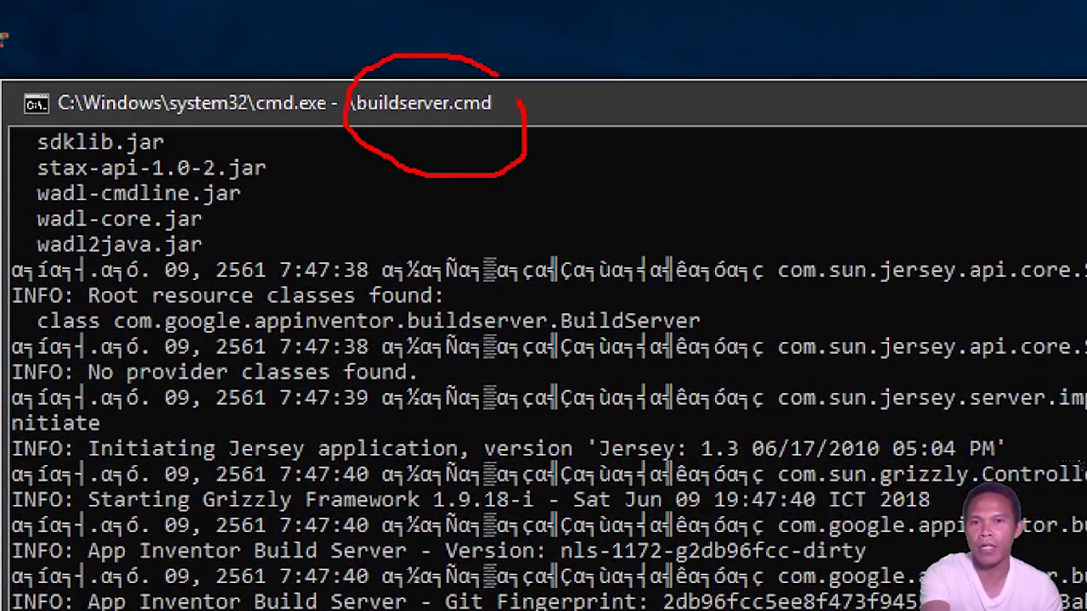
pyautogui.press('Escape')
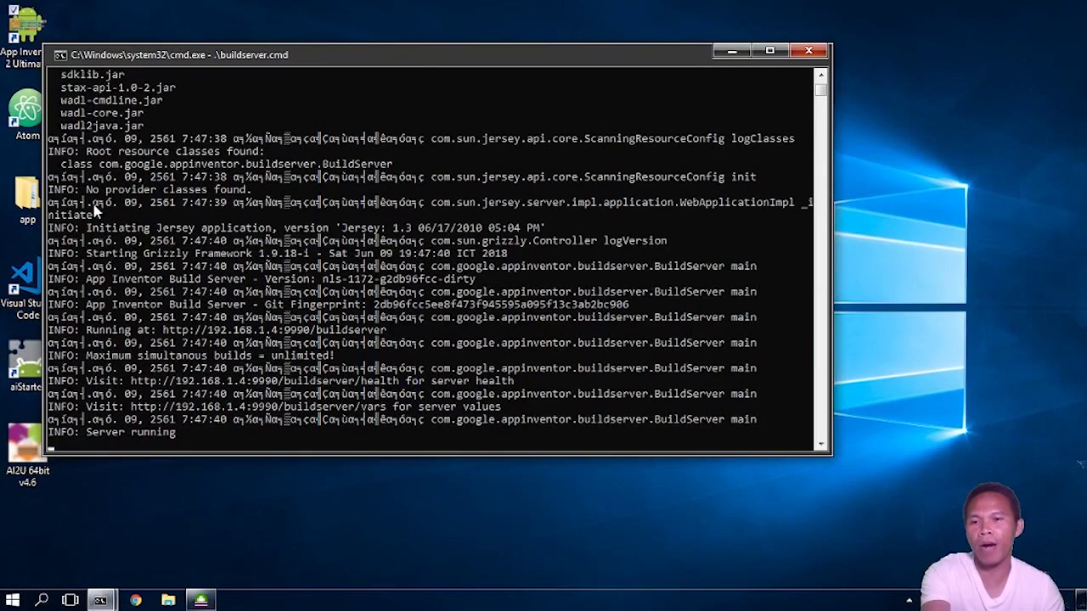
pyautogui.moveTo(303, 57); pyautogui.dragTo(385, 51)
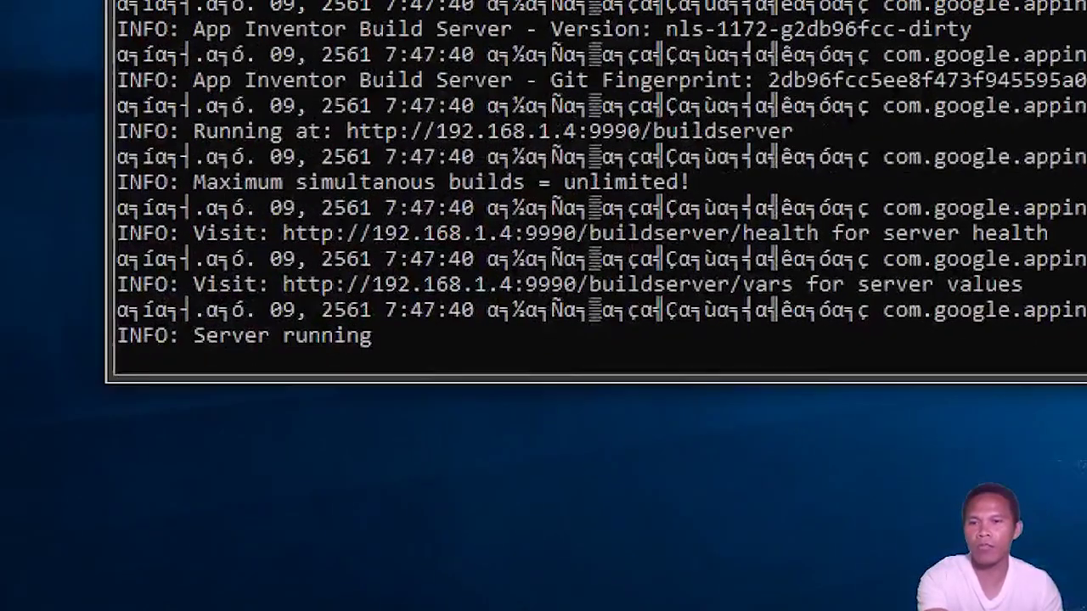
pyautogui.moveTo(192, 357)
pyautogui.mouseDown()
pyautogui.moveTo(340, 365)
pyautogui.moveTo(414, 325)
pyautogui.moveTo(203, 274)
pyautogui.moveTo(143, 327)
pyautogui.moveTo(252, 382)
pyautogui.moveTo(404, 365)
pyautogui.mouseUp()
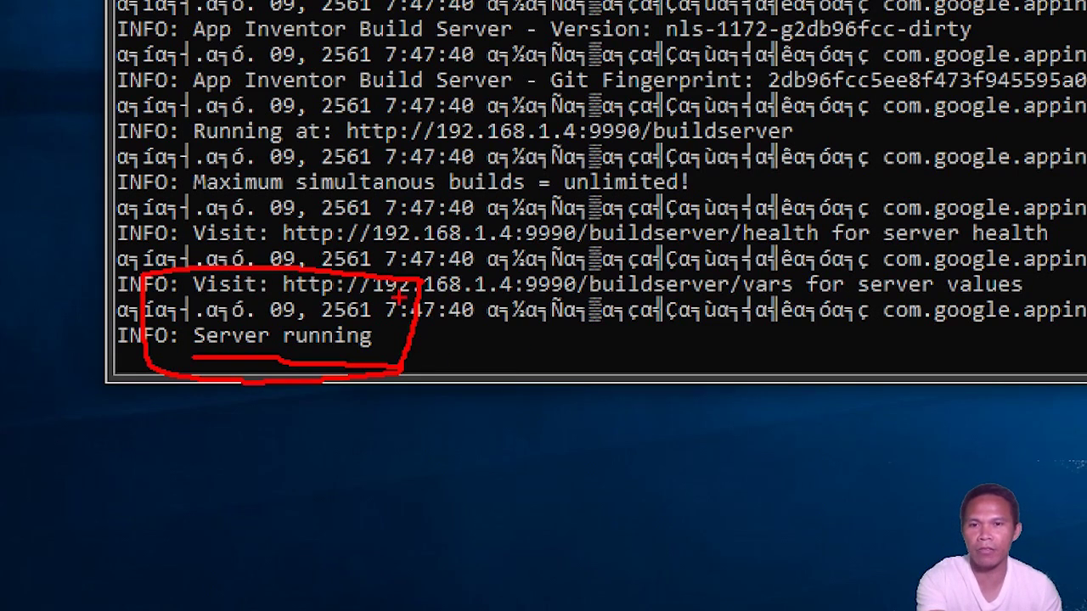
pyautogui.moveTo(287, 242)
pyautogui.mouseDown()
pyautogui.moveTo(525, 245)
pyautogui.moveTo(470, 219)
pyautogui.moveTo(295, 220)
pyautogui.moveTo(272, 240)
pyautogui.moveTo(286, 228)
pyautogui.mouseUp()
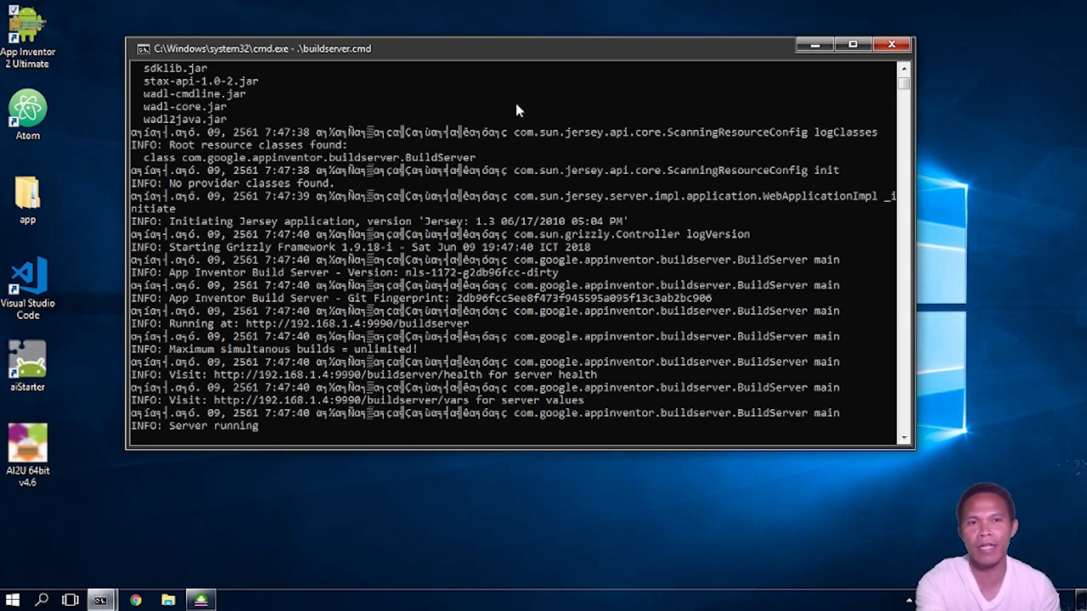
pyautogui.click(814, 45)
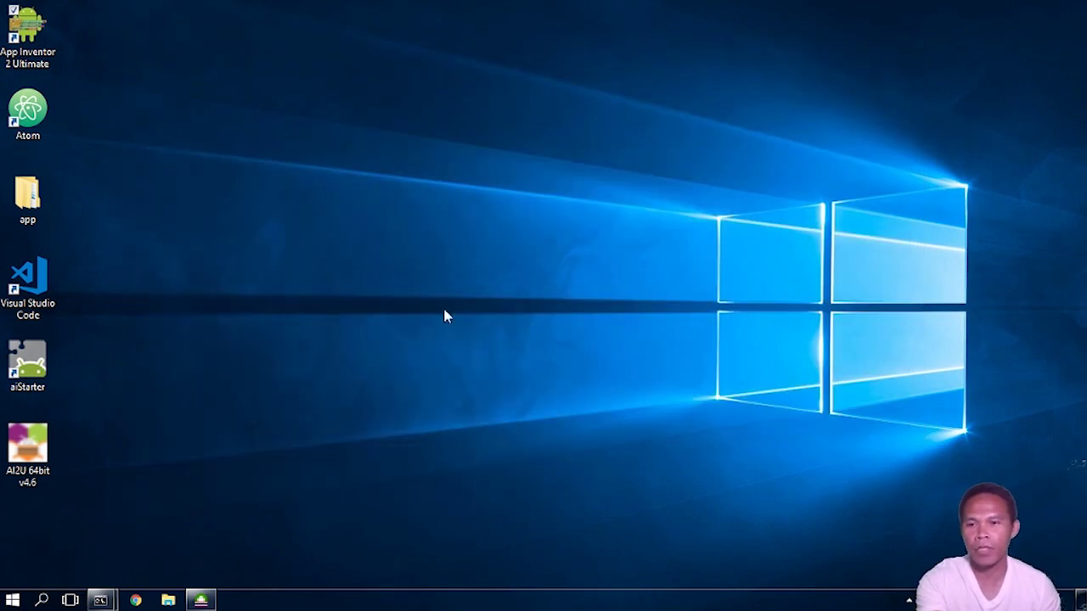
# Check the server status in the dev_appserver.cmd console window and minimize the window
pyautogui.moveTo(100, 600)
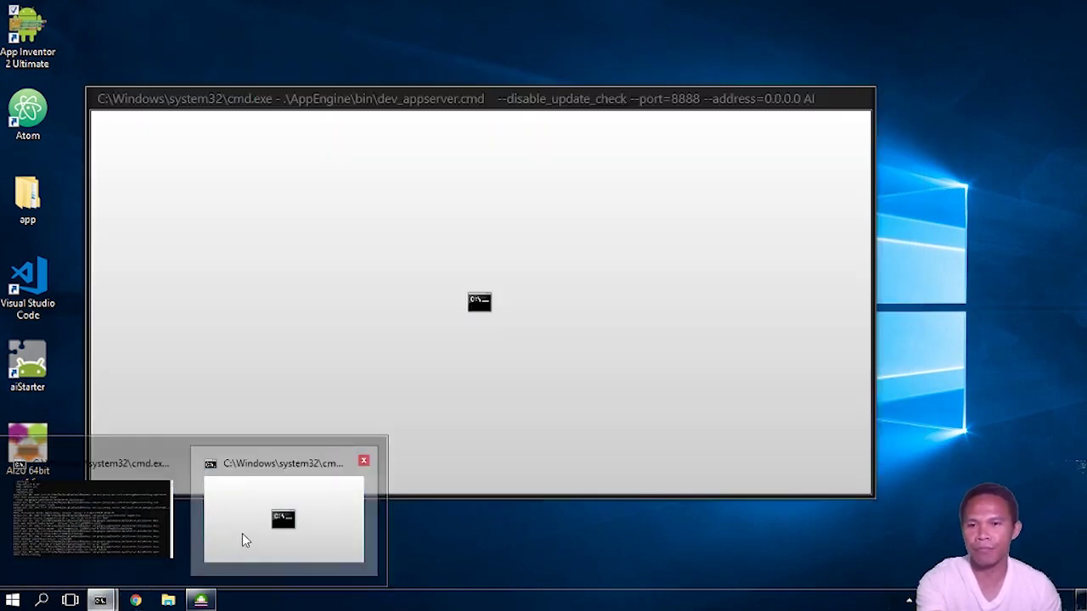
pyautogui.click(242, 534)
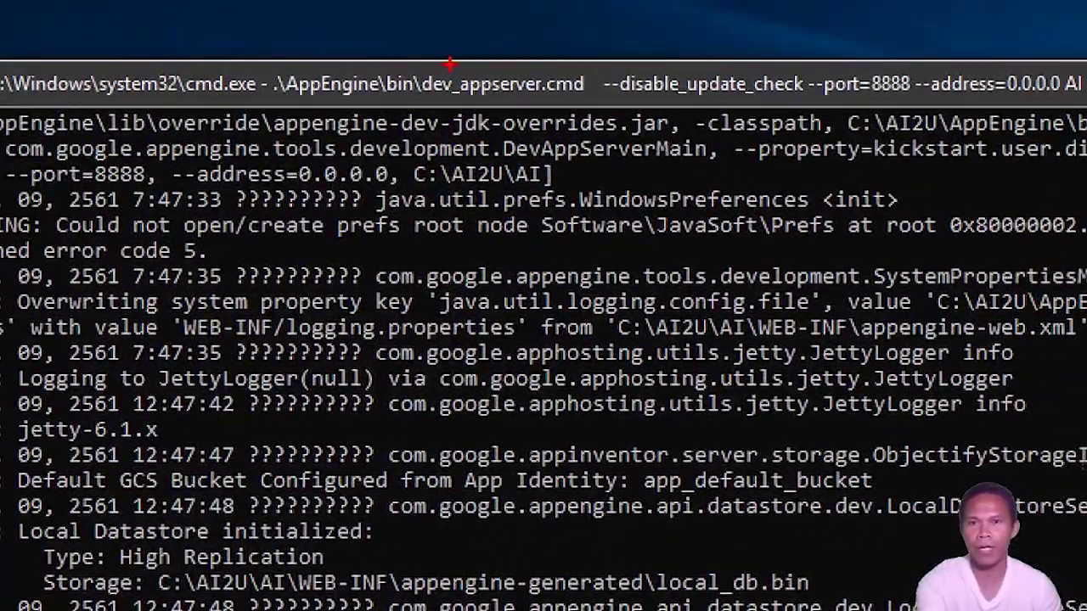
pyautogui.moveTo(450, 63)
pyautogui.mouseDown()
pyautogui.moveTo(384, 89)
pyautogui.moveTo(562, 81)
pyautogui.moveTo(389, 45)
pyautogui.moveTo(395, 56)
pyautogui.mouseUp()
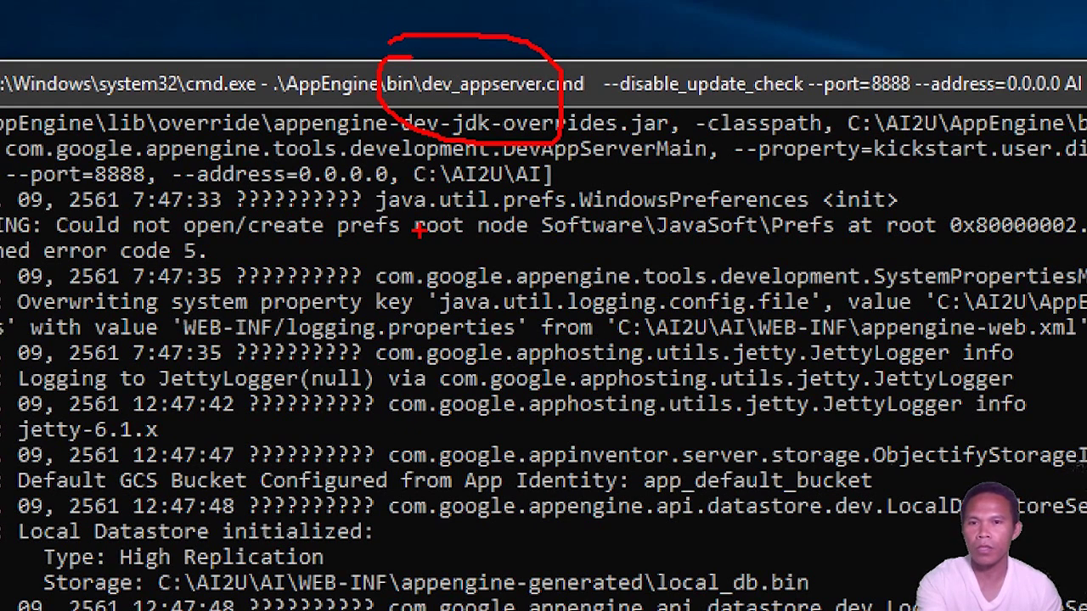
pyautogui.press('Escape')
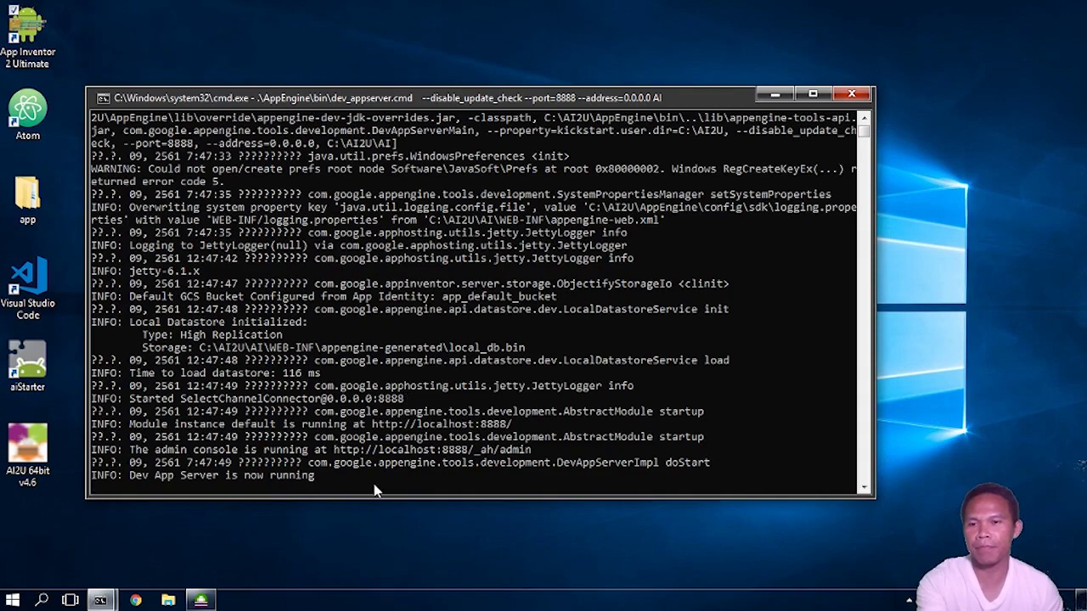
pyautogui.hotkey('ctrl', '1')
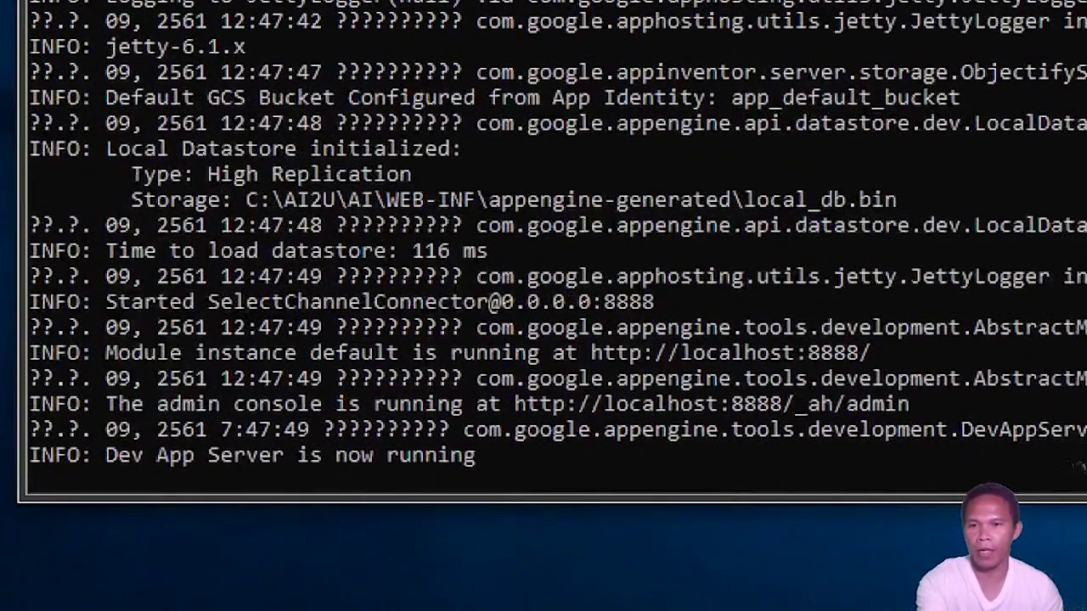
pyautogui.moveTo(111, 478)
pyautogui.mouseDown()
pyautogui.moveTo(518, 484)
pyautogui.moveTo(542, 442)
pyautogui.moveTo(170, 444)
pyautogui.moveTo(80, 459)
pyautogui.moveTo(95, 494)
pyautogui.moveTo(116, 486)
pyautogui.mouseUp()
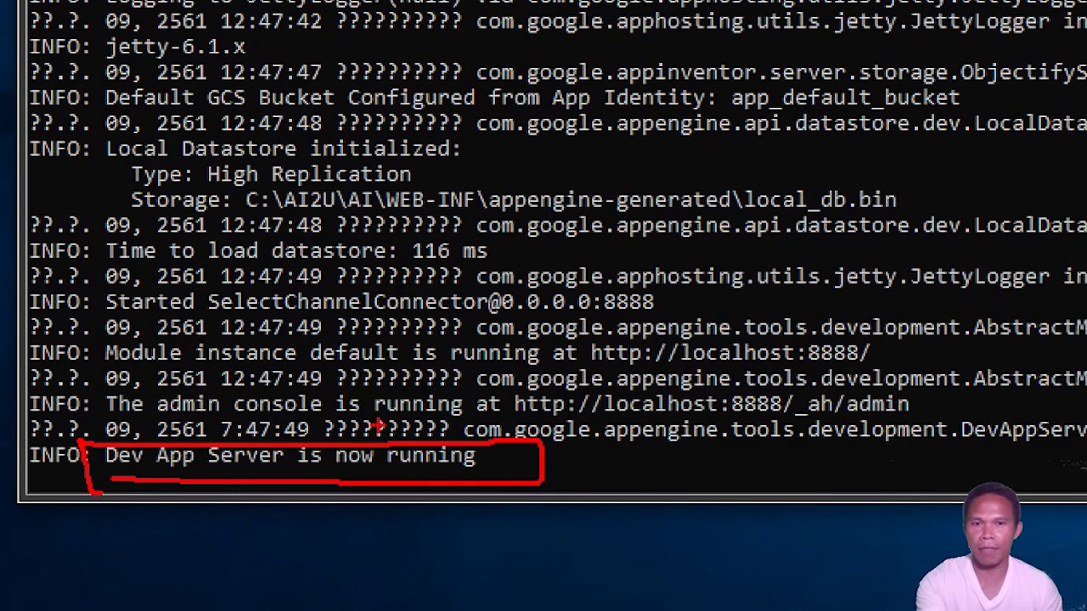
pyautogui.press('Escape')
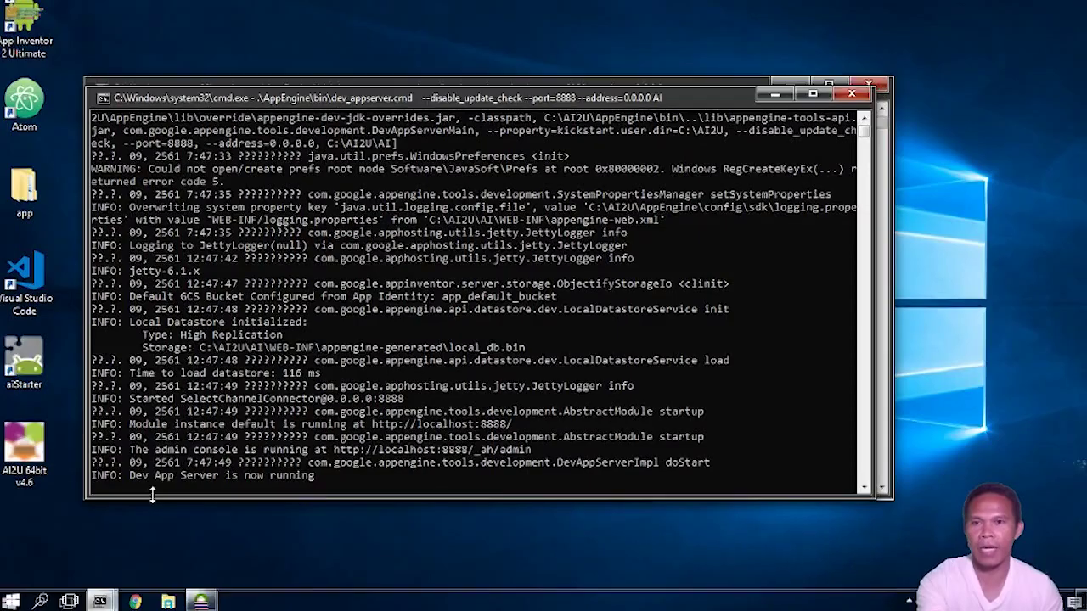
pyautogui.click(762, 99)
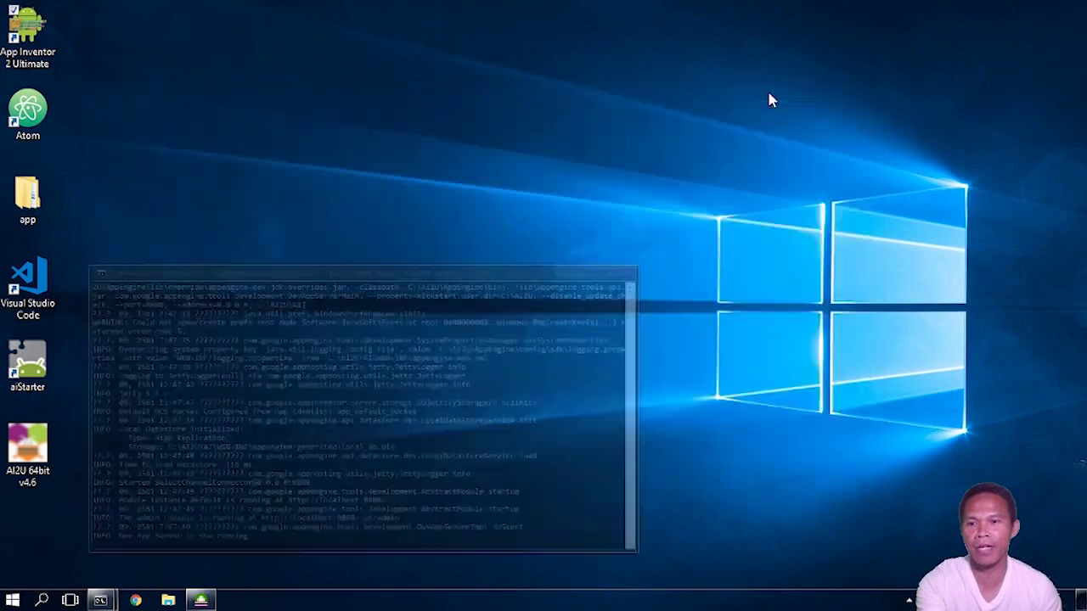
# Open Google Chrome, recheck the aiWinStarter.exe console window and minimize that console again
pyautogui.click(136, 601)
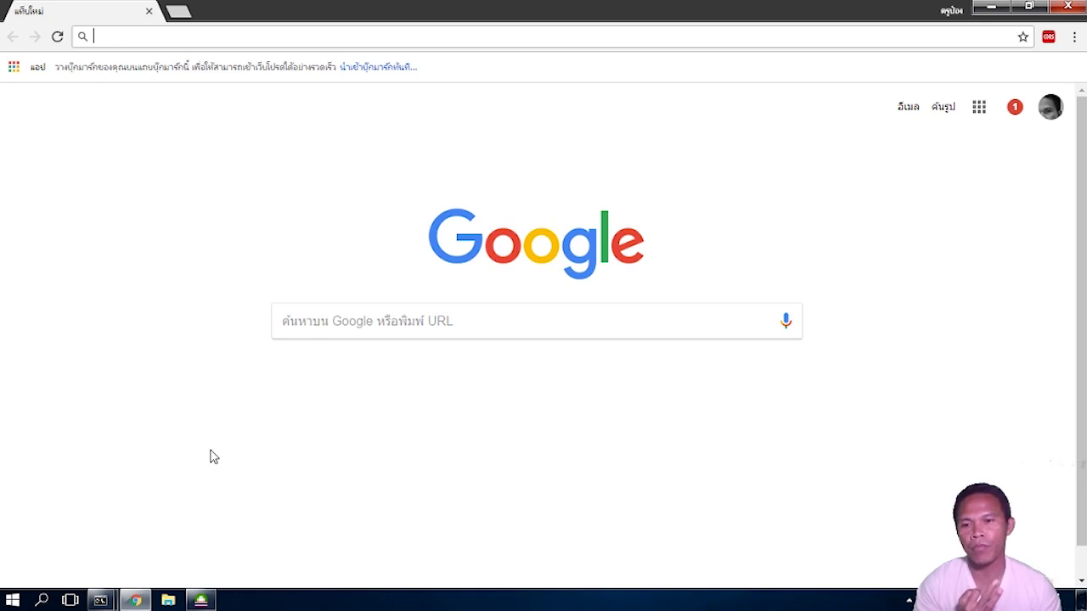
pyautogui.click(201, 601)
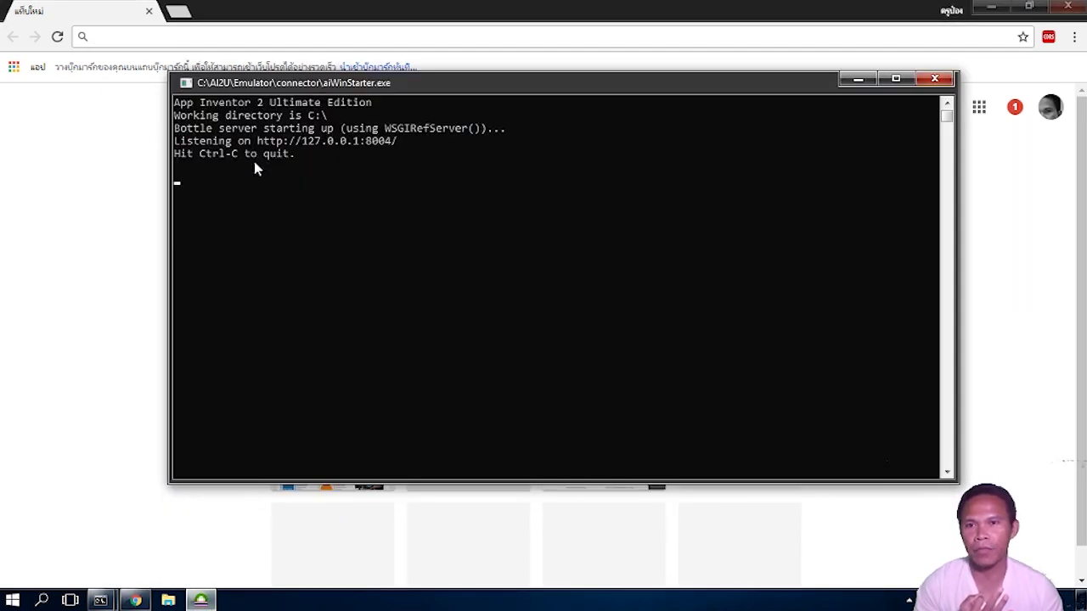
pyautogui.click(859, 81)
pyautogui.moveTo(102, 603)
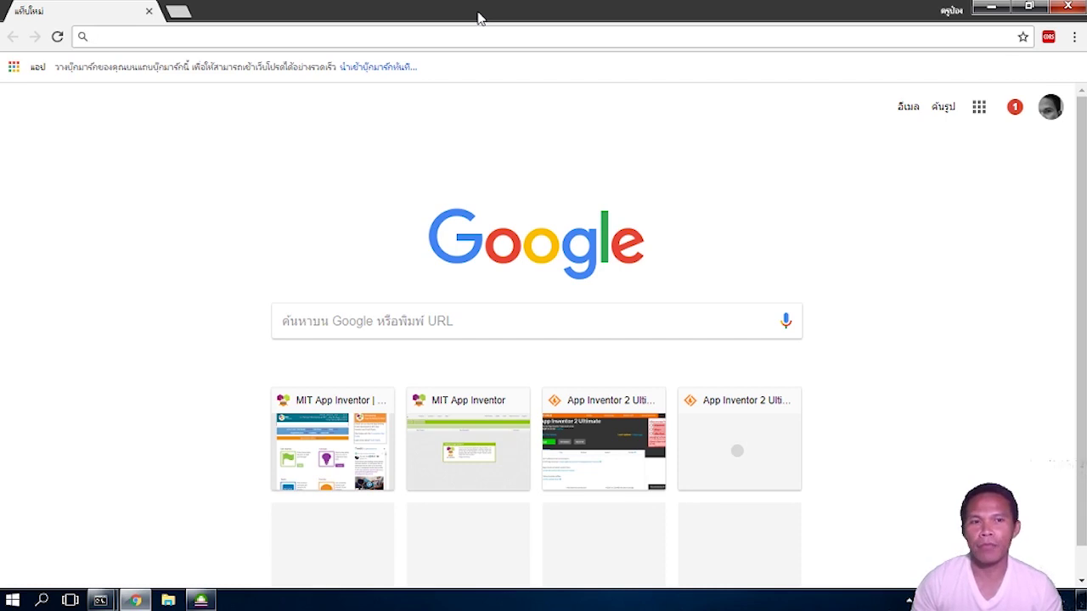
pyautogui.write('ai2')
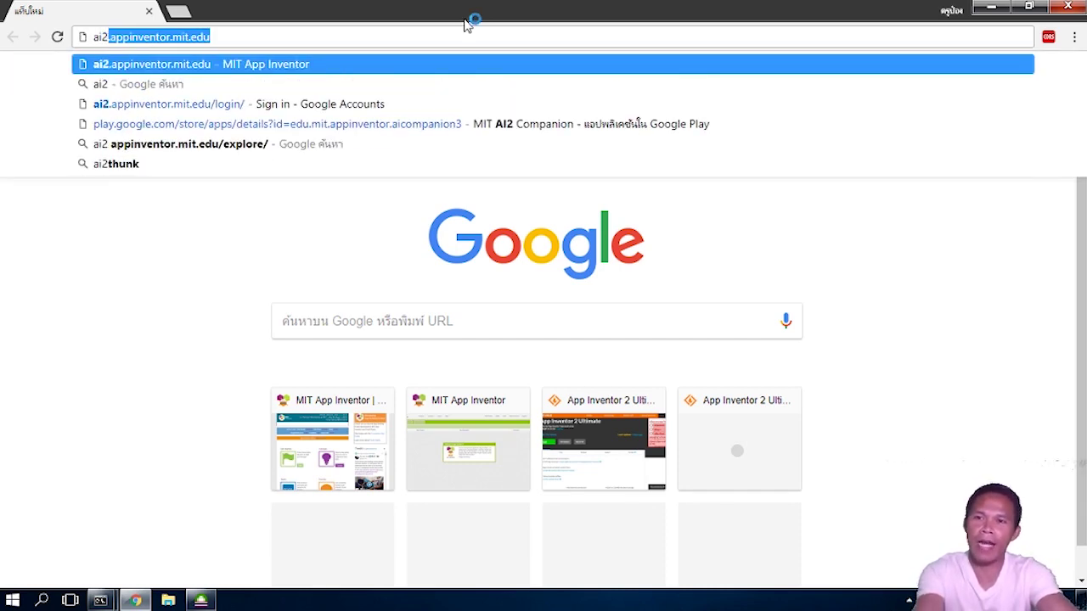
pyautogui.press('BackSpace')
pyautogui.press('BackSpace')
pyautogui.press('BackSpace')
pyautogui.press('BackSpace')
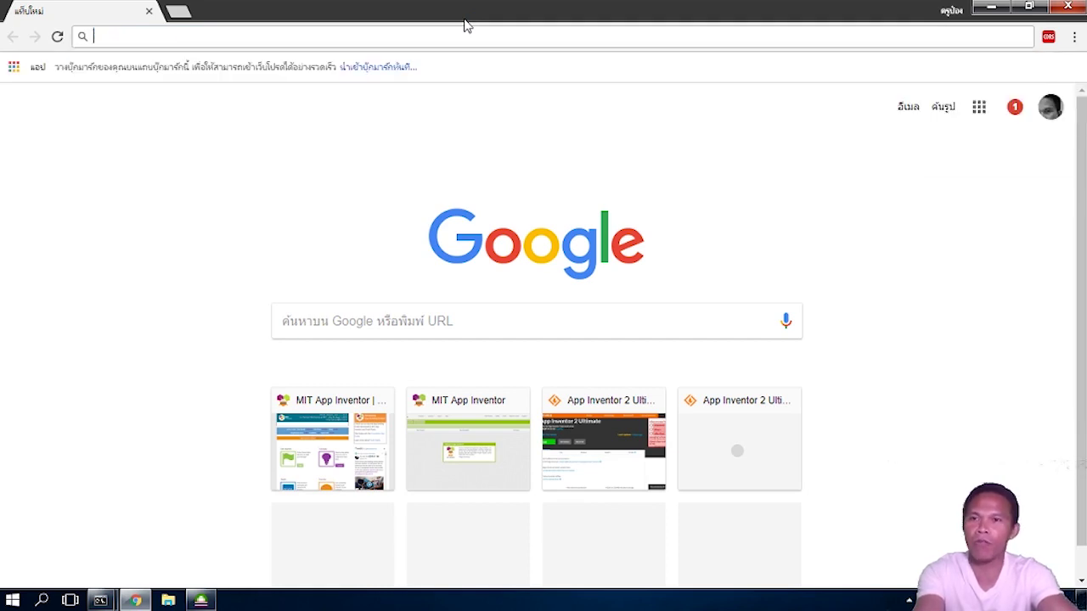
# Load the local App Inventor server at localhost:8888 in the browser
pyautogui.write('localhost::')
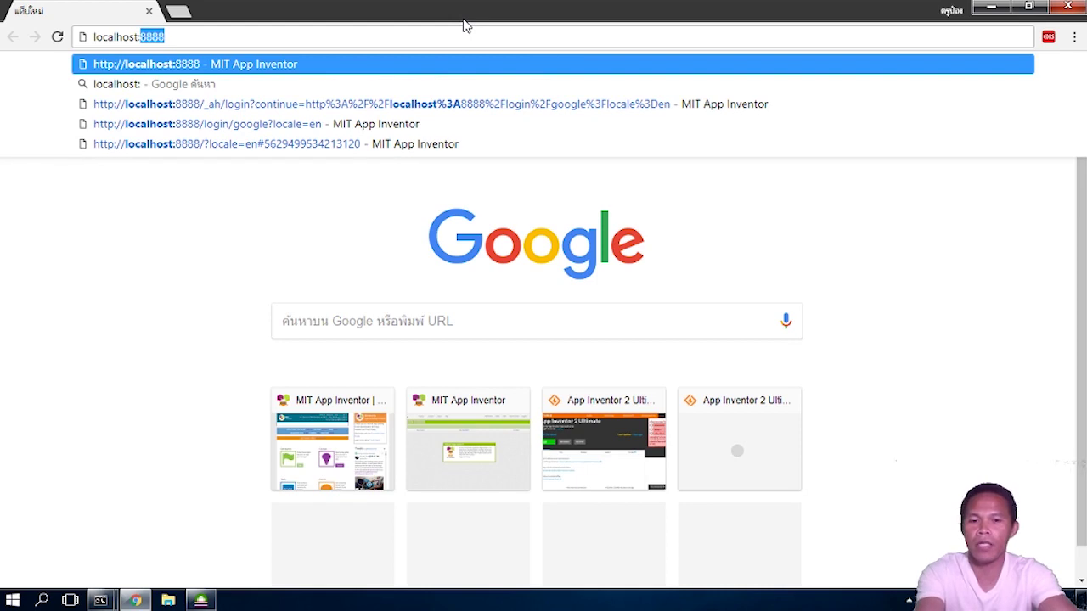
pyautogui.write('8888')
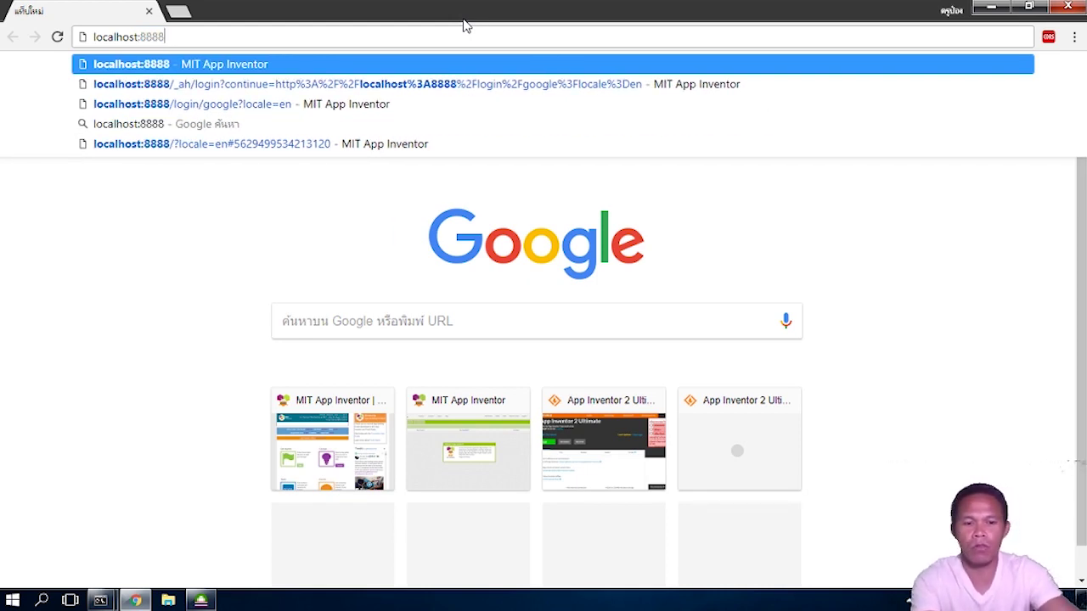
pyautogui.press('Return')
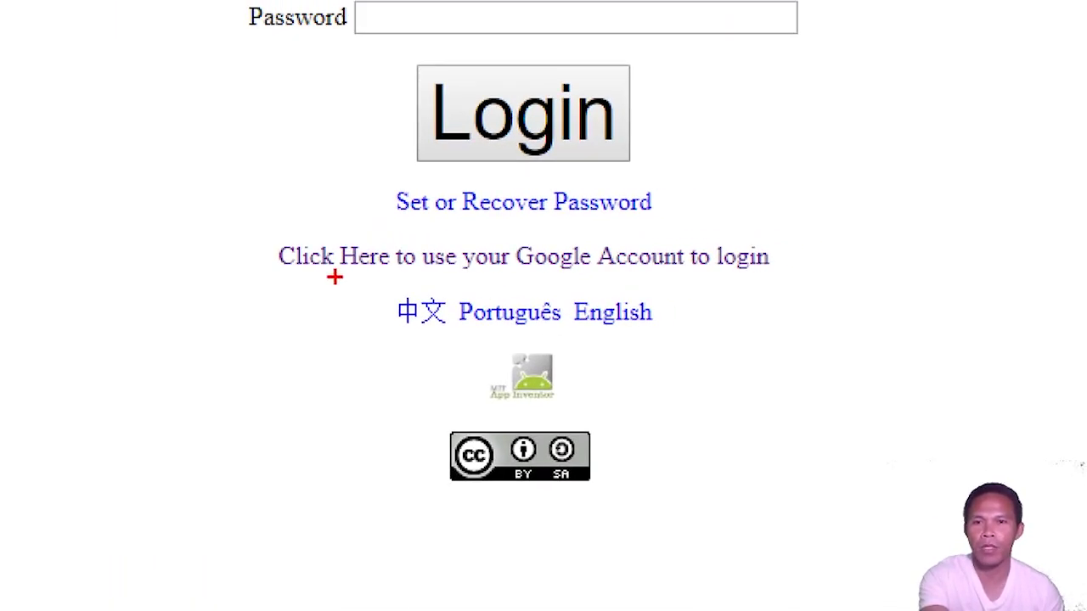
# Log in through the Google Account option with the prefilled test e-mail, without administrator rights, and accept the terms of service
pyautogui.moveTo(293, 285)
pyautogui.mouseDown()
pyautogui.moveTo(811, 284)
pyautogui.moveTo(608, 231)
pyautogui.moveTo(235, 223)
pyautogui.moveTo(273, 289)
pyautogui.moveTo(312, 289)
pyautogui.mouseUp()
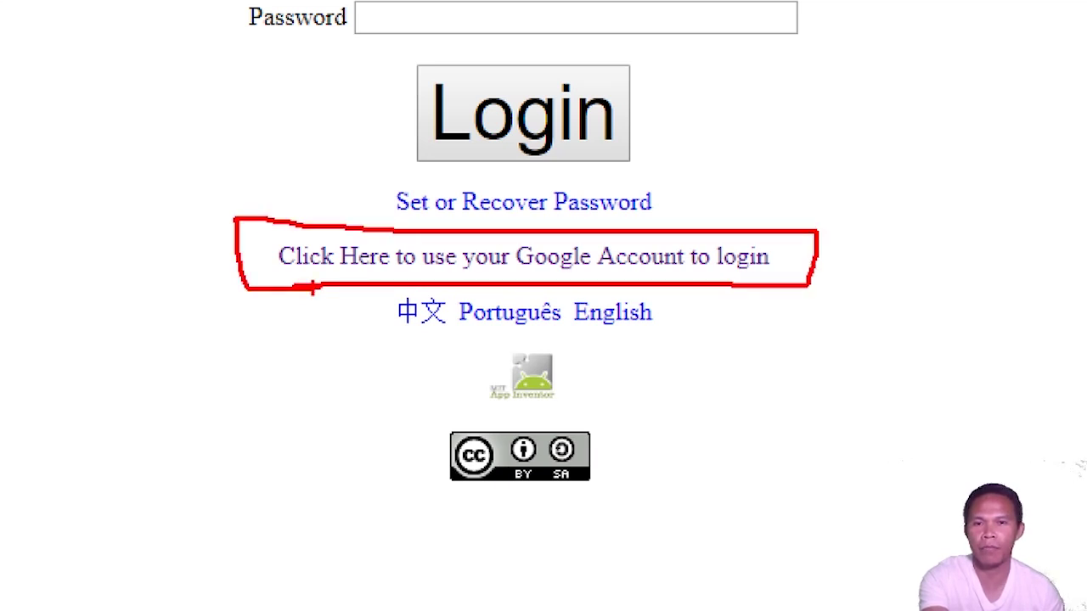
pyautogui.click(627, 259)
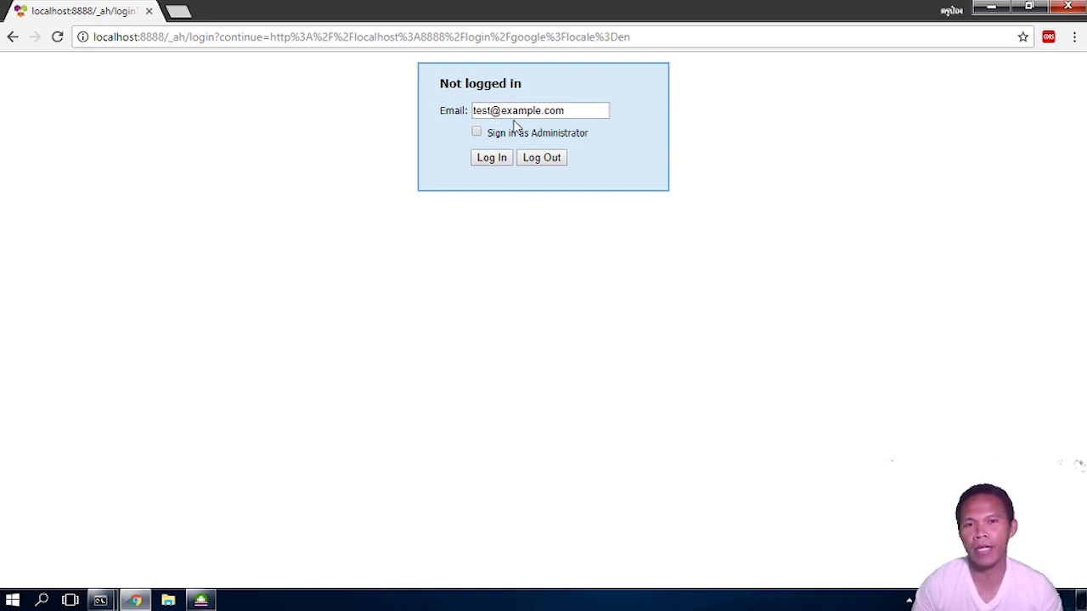
pyautogui.click(491, 161)
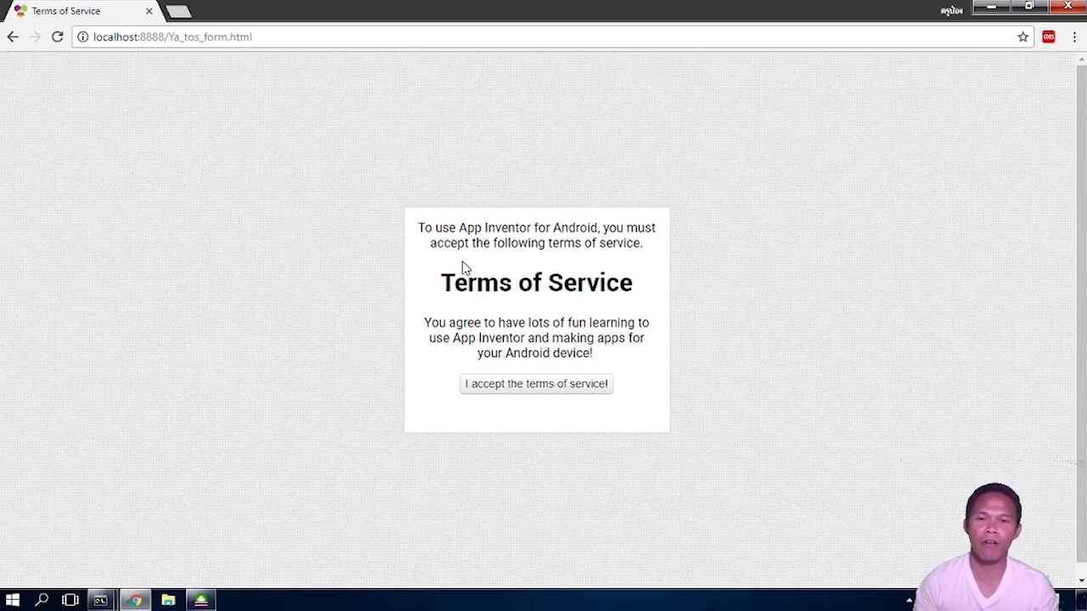
pyautogui.click(525, 396)
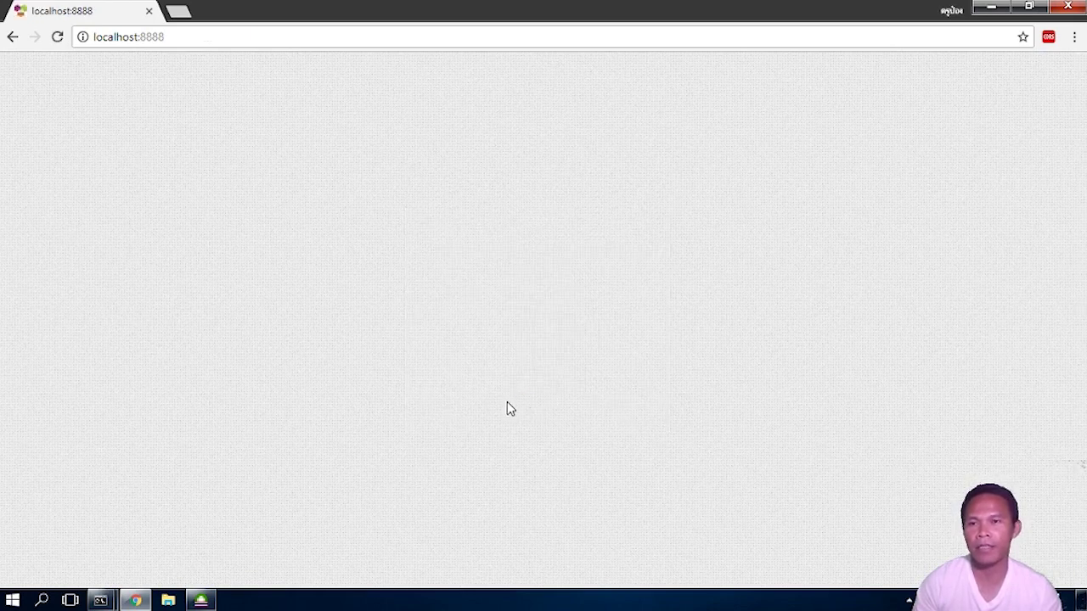